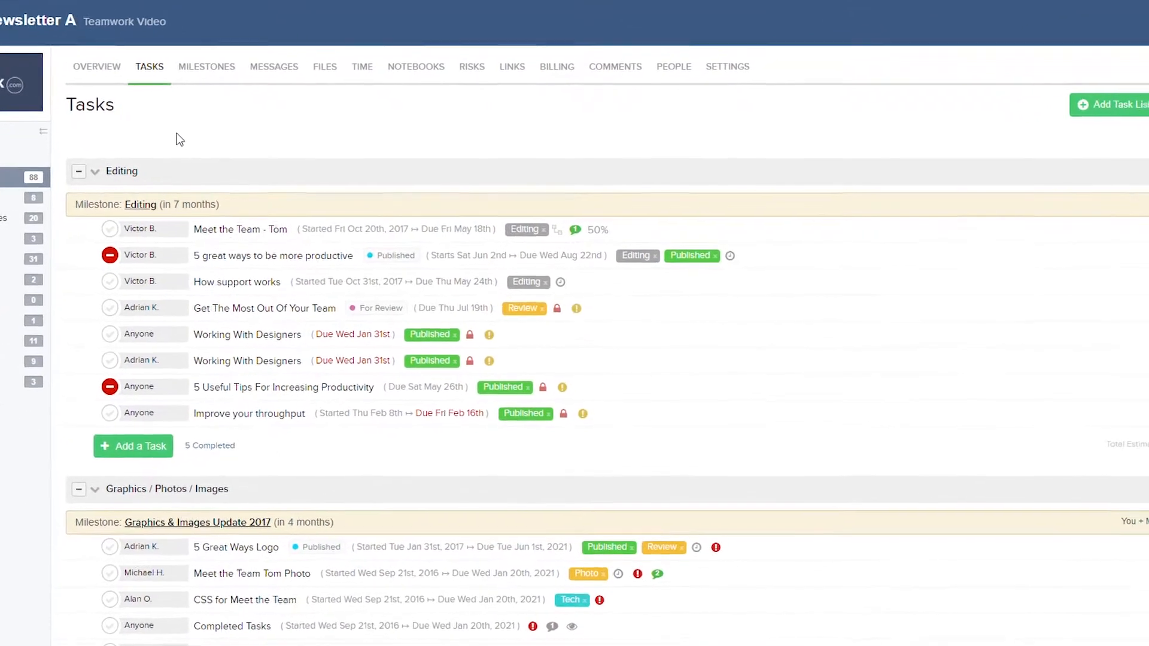
Open the Editing task list's edit dialog and review its notes and privacy viewing options
{"action": "left_click", "coordinate": [58, 171]}
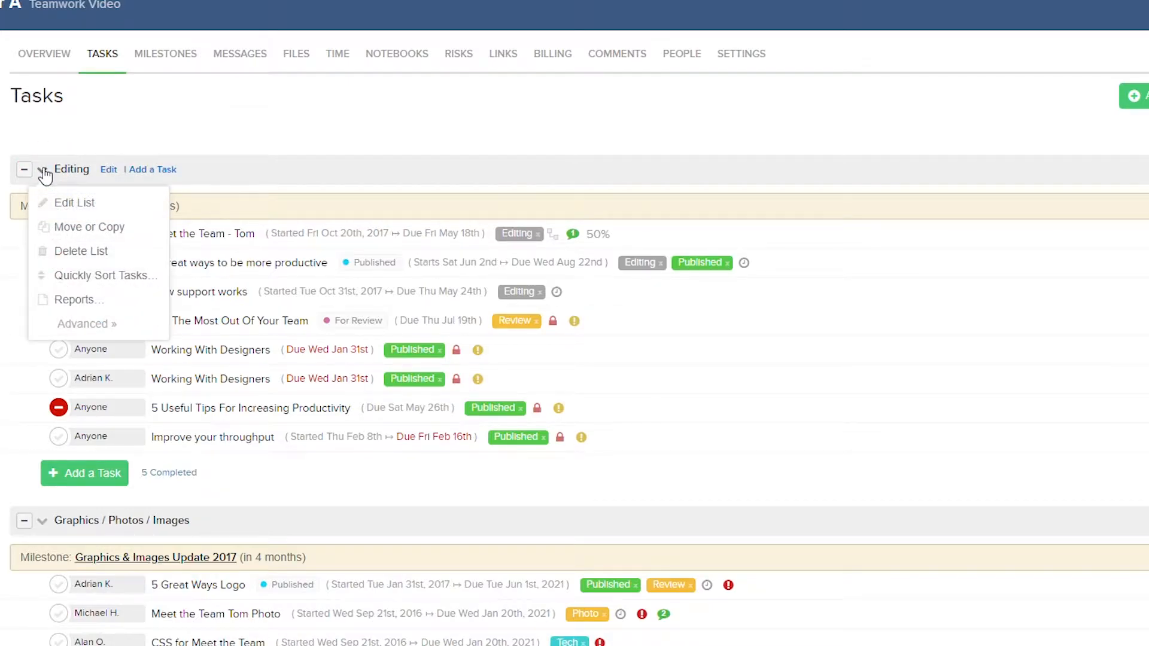
{"action": "left_click", "coordinate": [54, 203]}
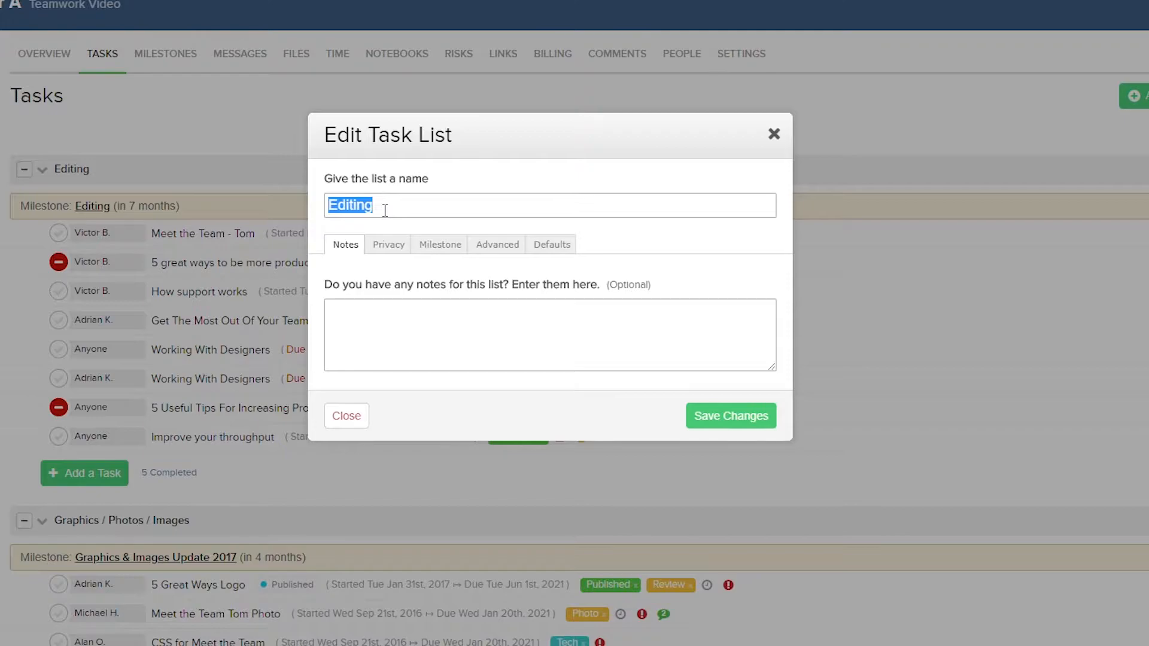
{"action": "left_click", "coordinate": [371, 313]}
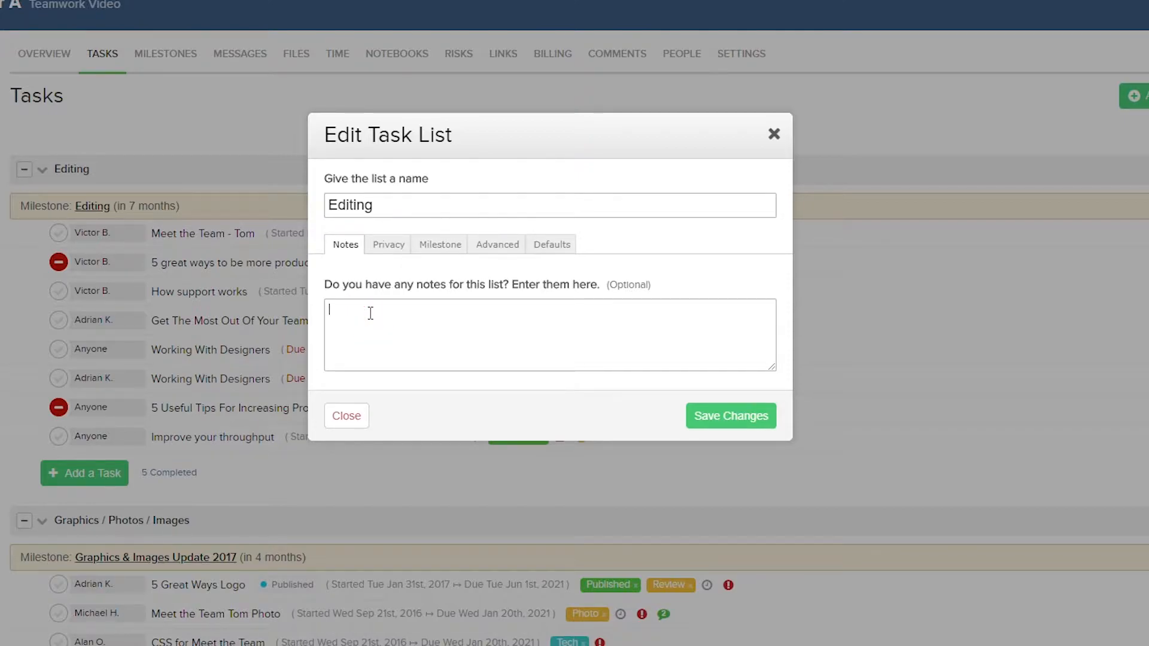
{"action": "left_click", "coordinate": [381, 250]}
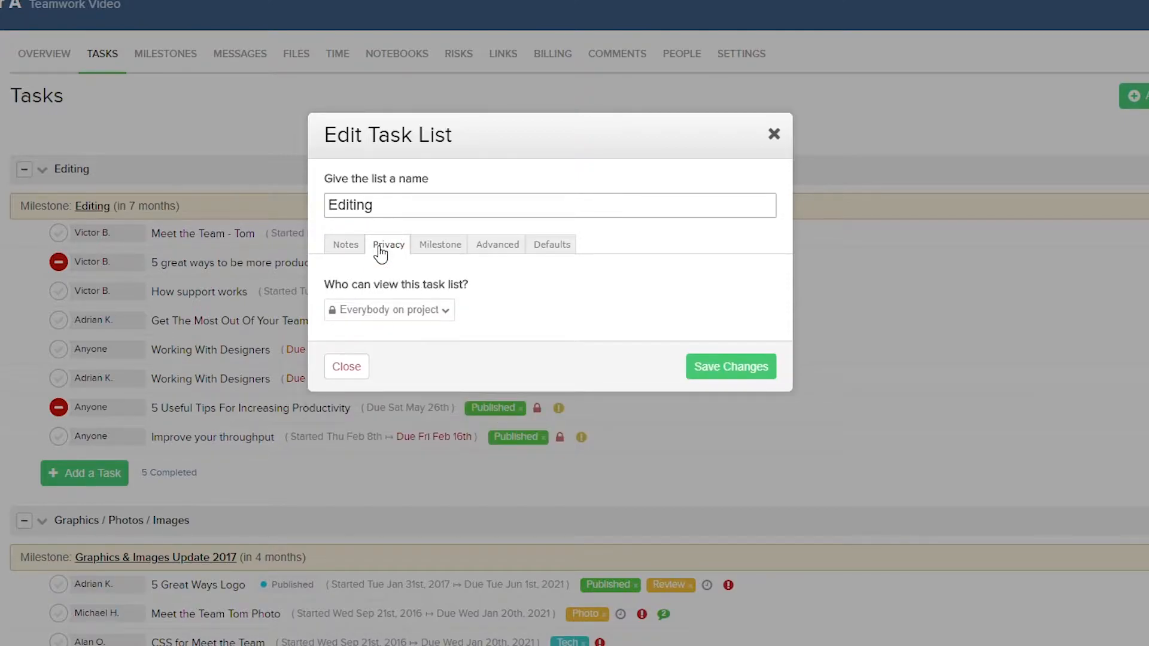
{"action": "left_click", "coordinate": [395, 318]}
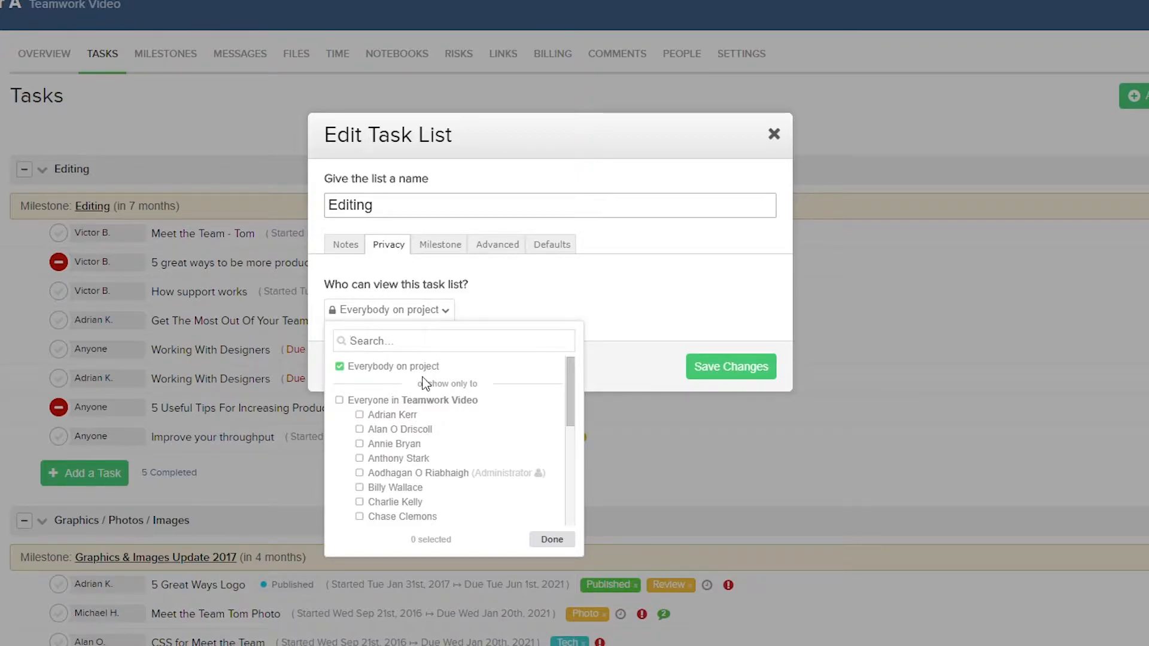
Review the list's milestone choices and its advanced pinning option
{"action": "left_click", "coordinate": [442, 245]}
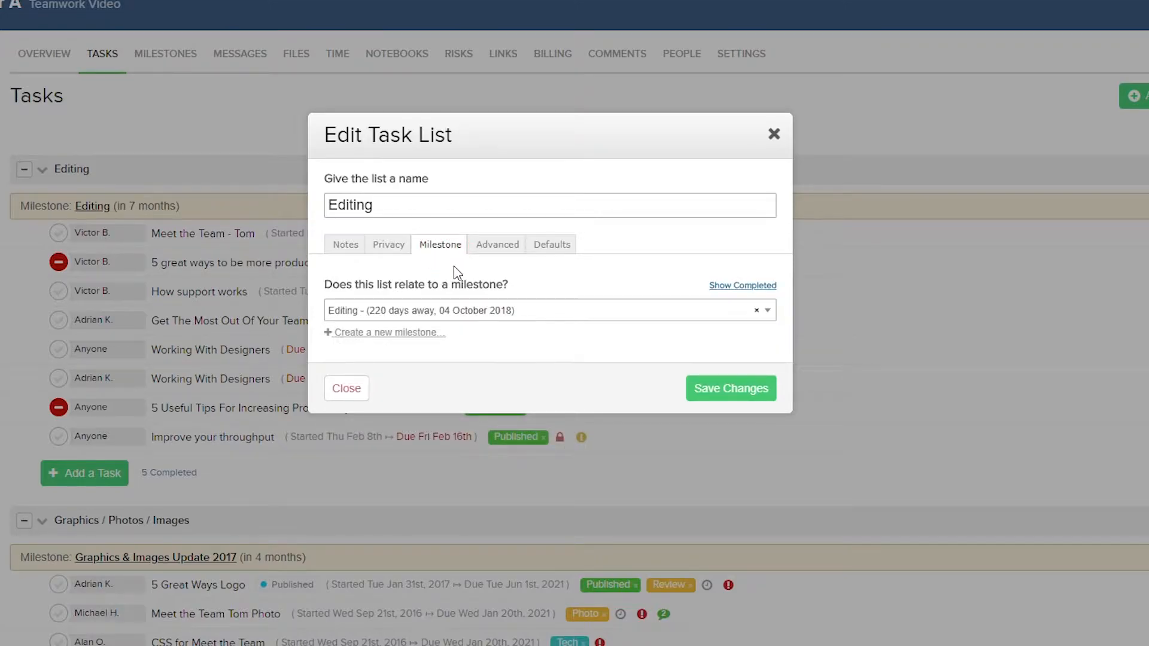
{"action": "left_click", "coordinate": [479, 311]}
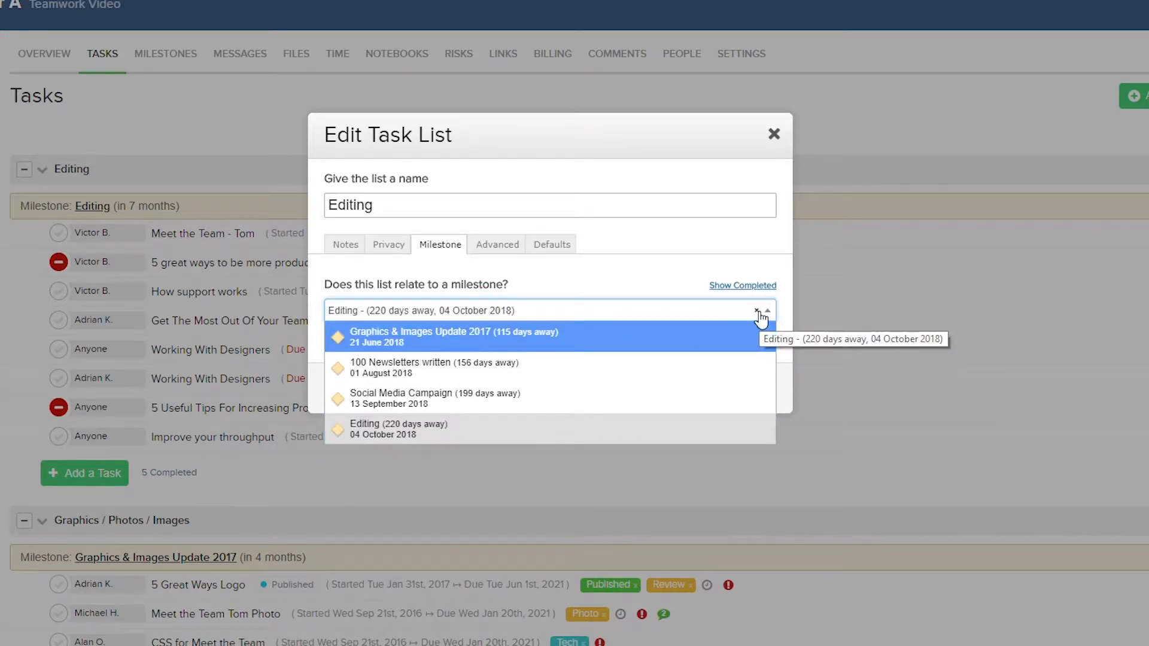
{"action": "left_click", "coordinate": [657, 274]}
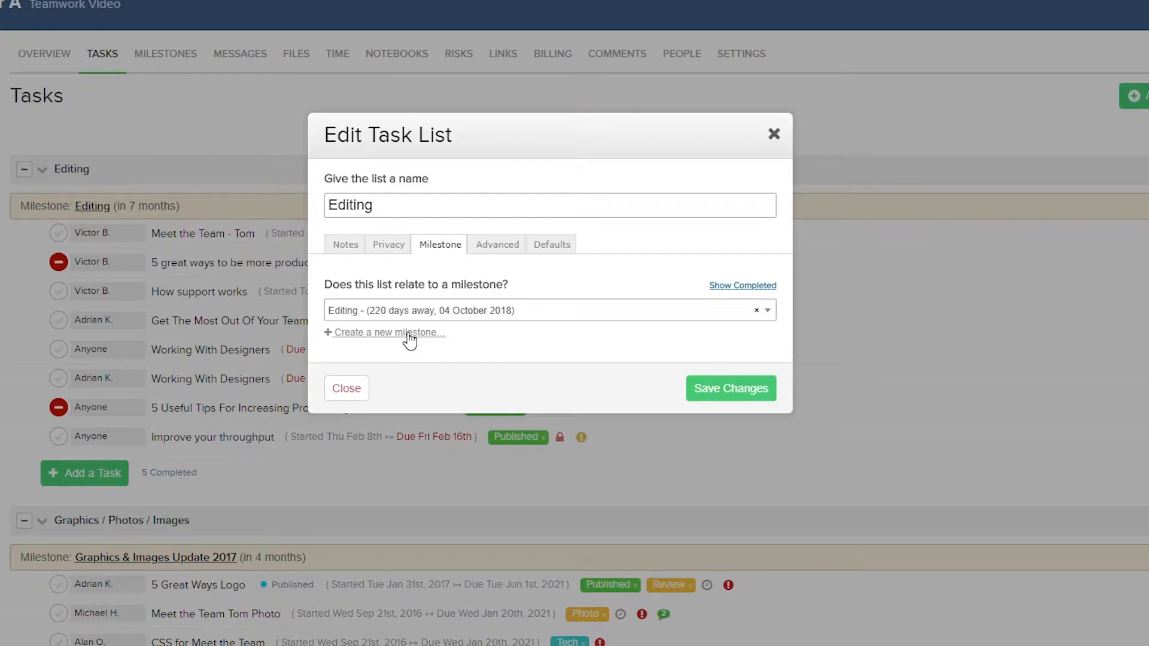
{"action": "left_click", "coordinate": [498, 251]}
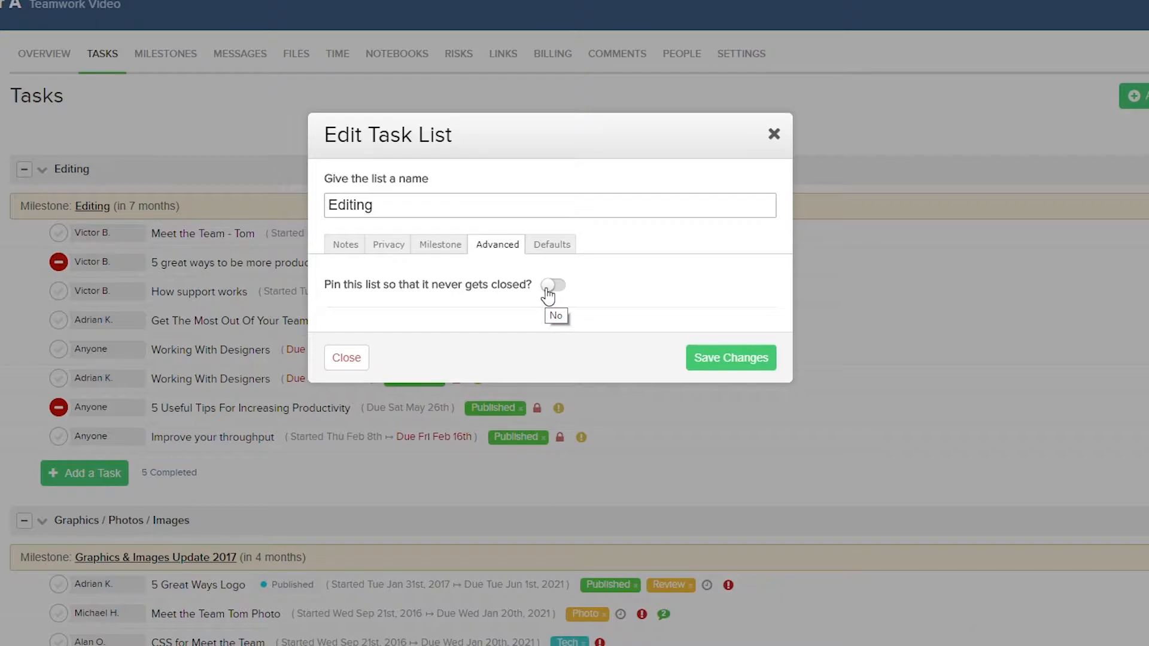
Review each default setting for new tasks in the Editing list, then save both dialogs
{"action": "left_click", "coordinate": [542, 248]}
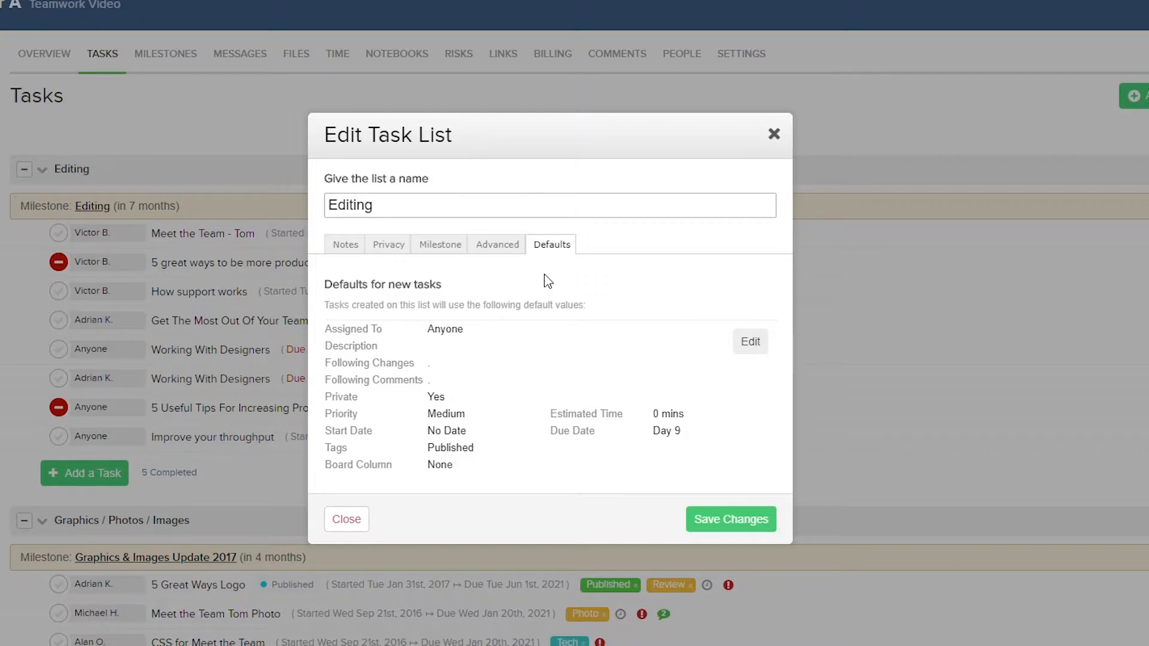
{"action": "left_click", "coordinate": [749, 346]}
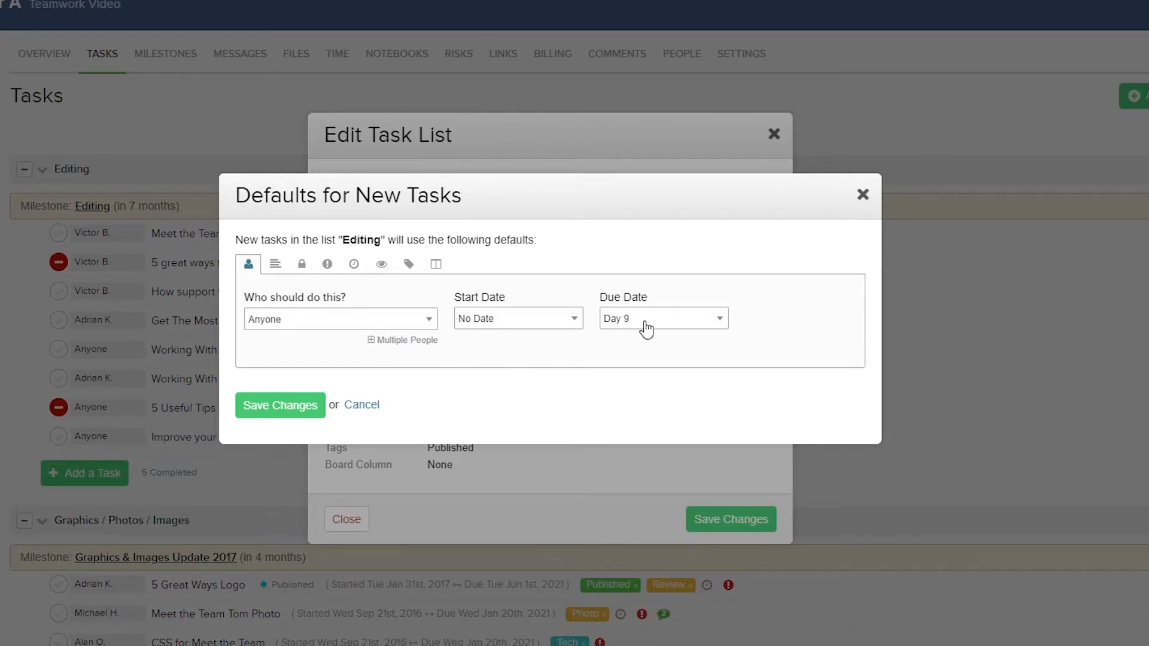
{"action": "left_click", "coordinate": [275, 264]}
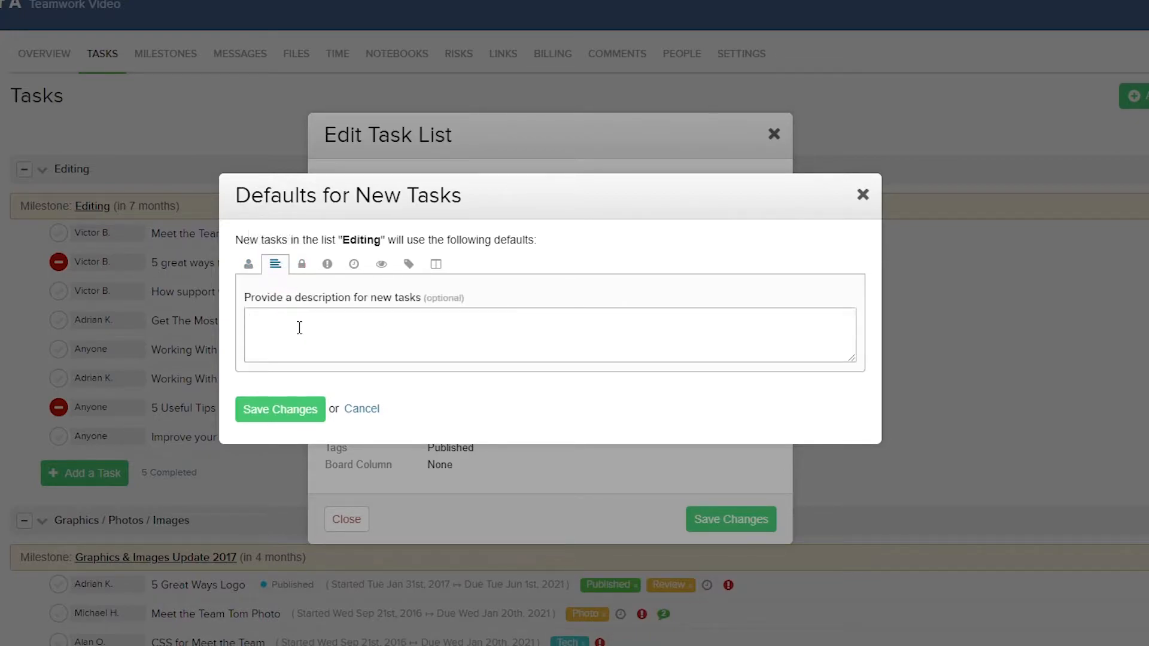
{"action": "left_click", "coordinate": [302, 266]}
{"action": "left_click", "coordinate": [328, 265]}
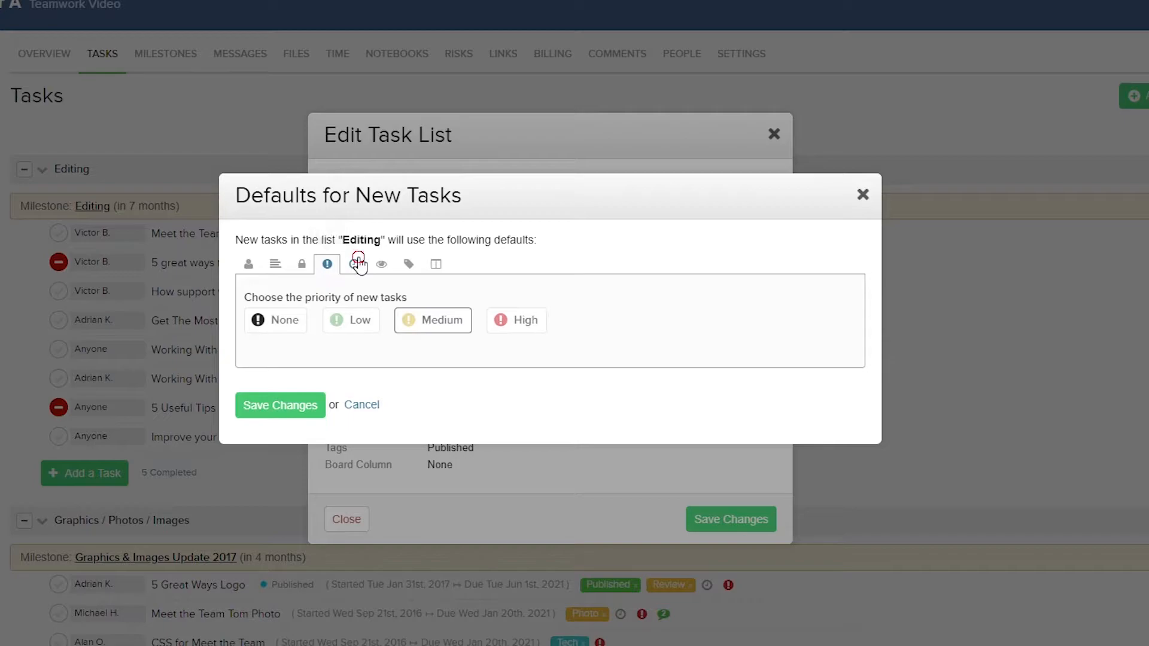
{"action": "left_click", "coordinate": [357, 266]}
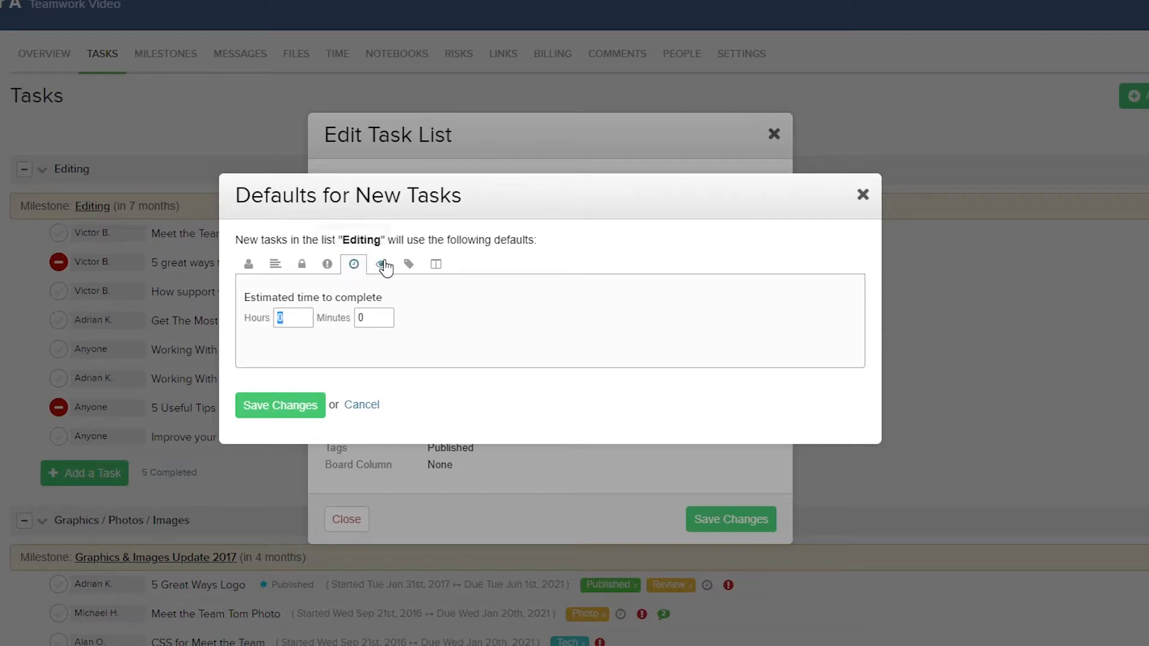
{"action": "left_click", "coordinate": [383, 265]}
{"action": "left_click", "coordinate": [409, 265]}
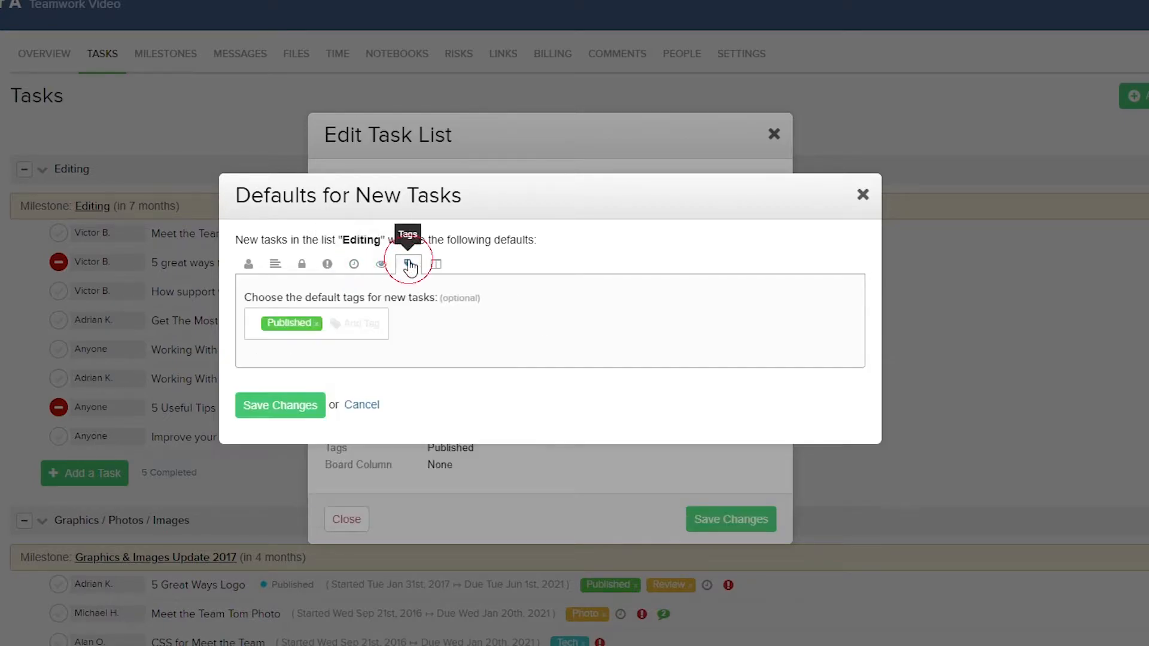
{"action": "left_click", "coordinate": [434, 269]}
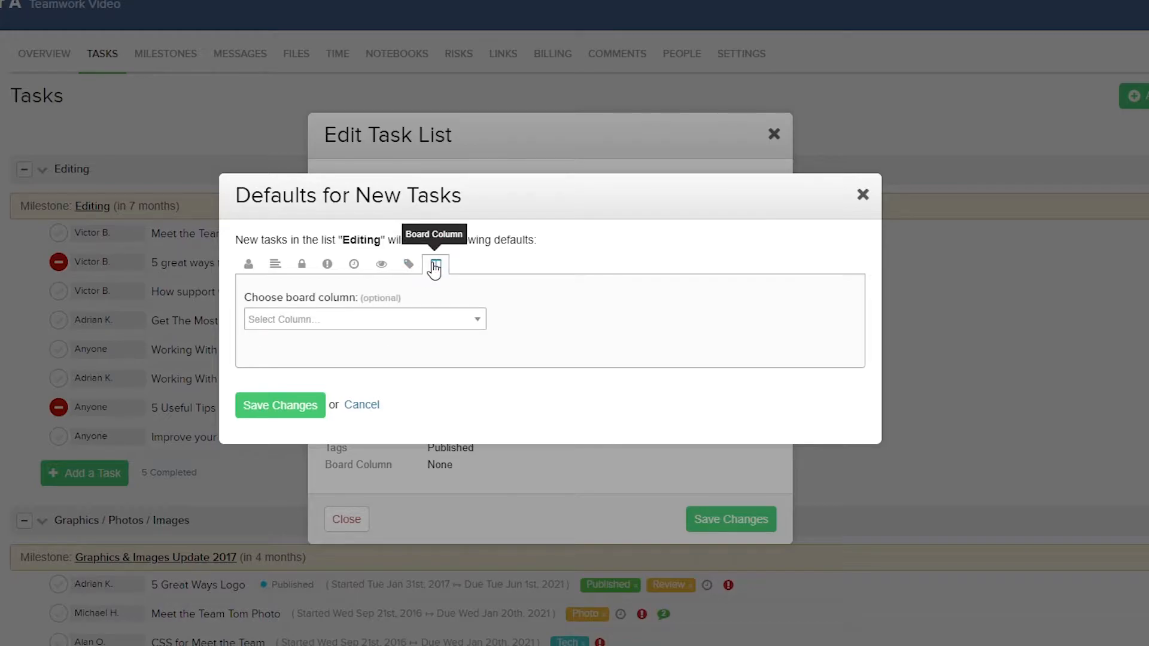
{"action": "left_click", "coordinate": [311, 405]}
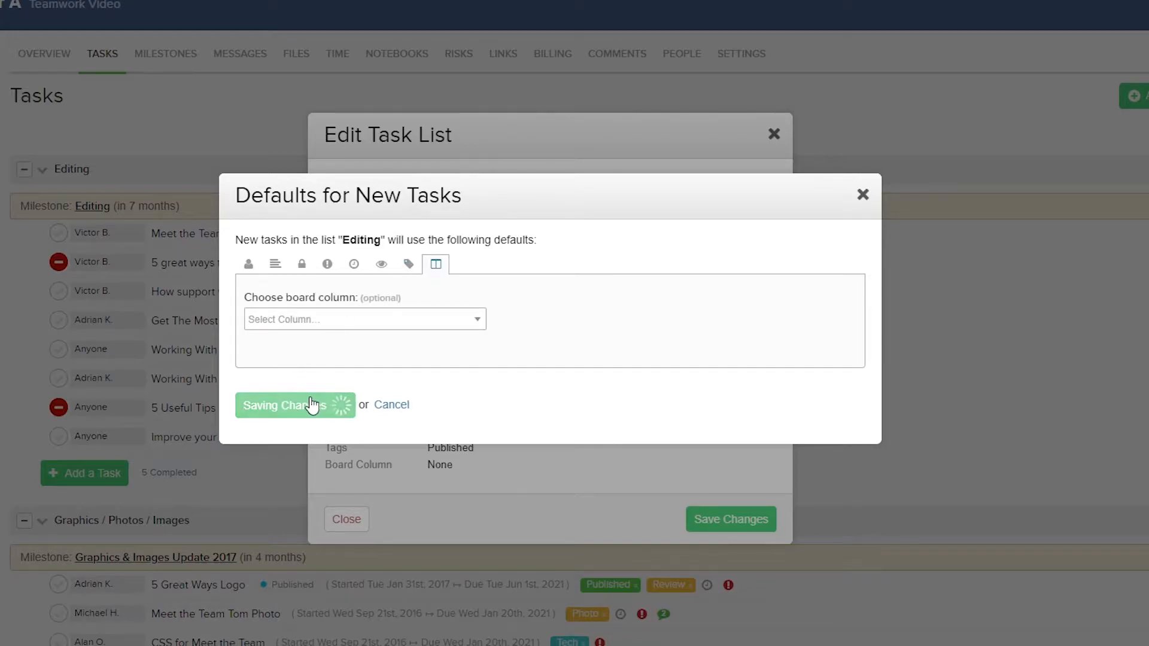
{"action": "left_click", "coordinate": [711, 525]}
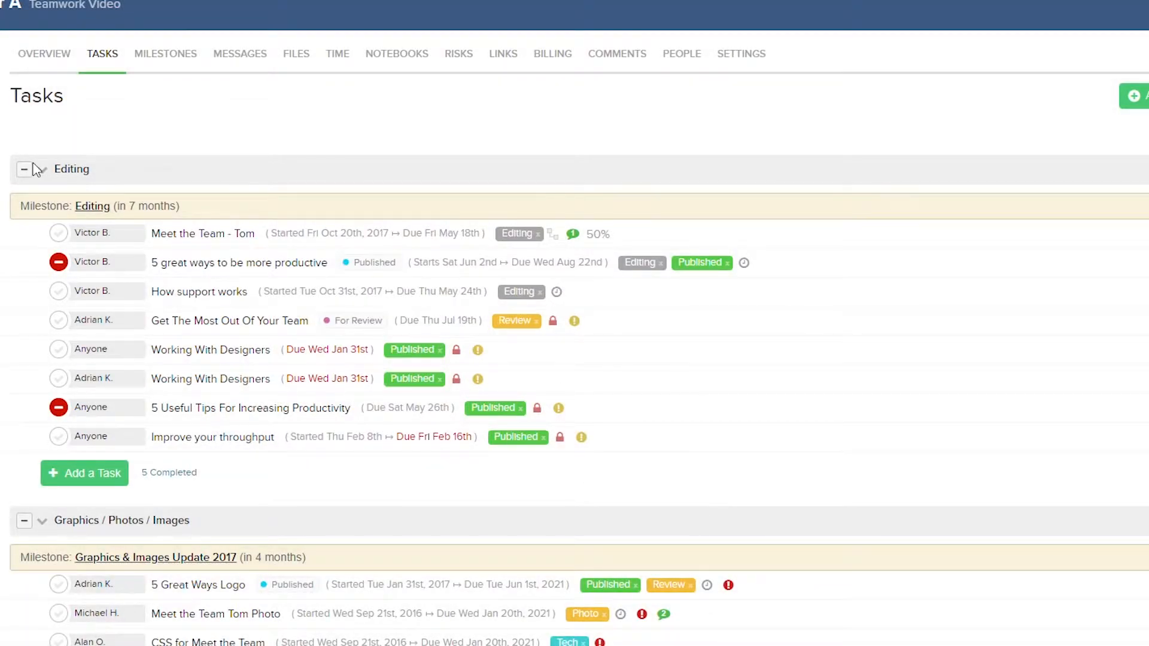
Open the Move or Copy dialog for the Editing list and review its mode and destination project options
{"action": "left_click", "coordinate": [43, 173]}
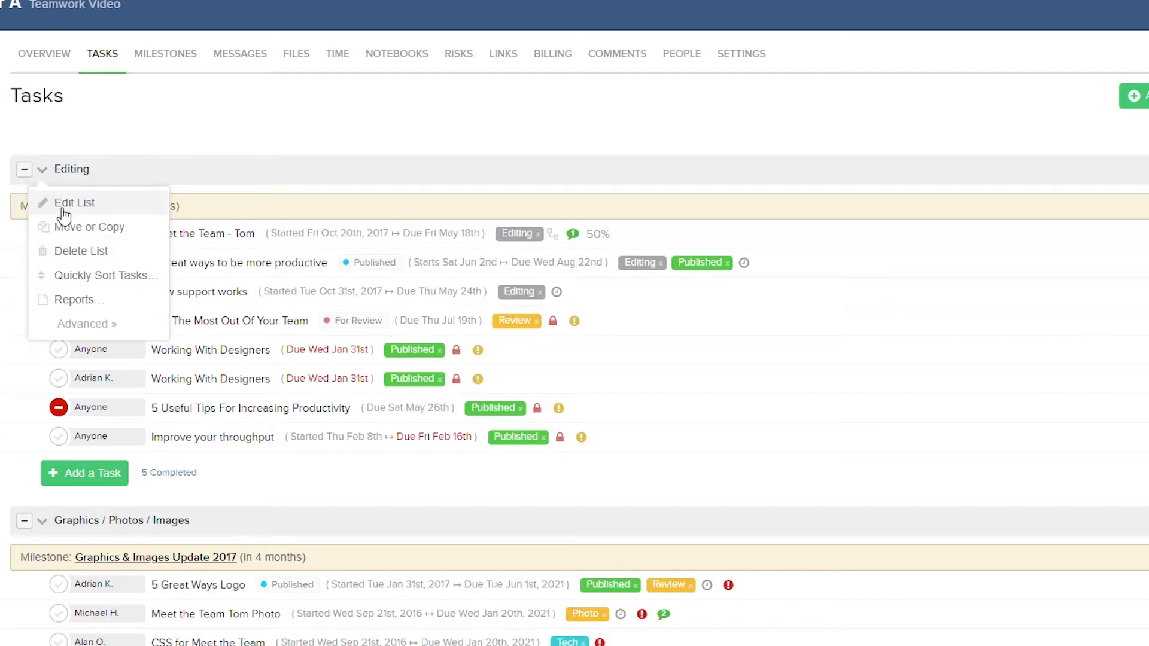
{"action": "left_click", "coordinate": [72, 228]}
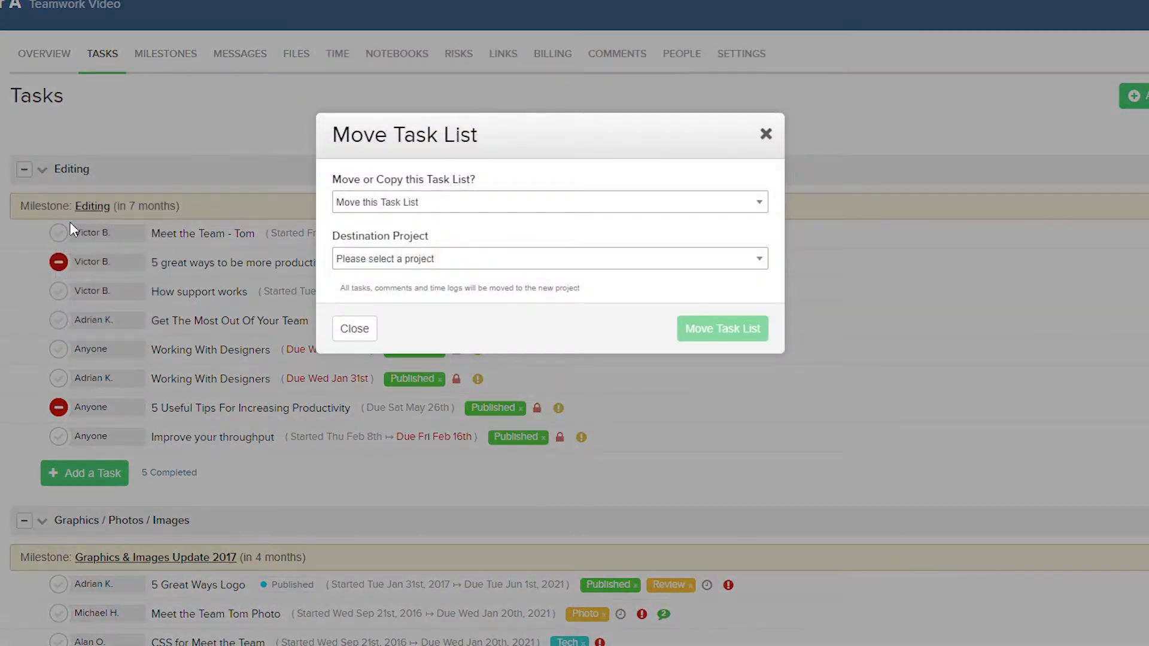
{"action": "left_click", "coordinate": [435, 203]}
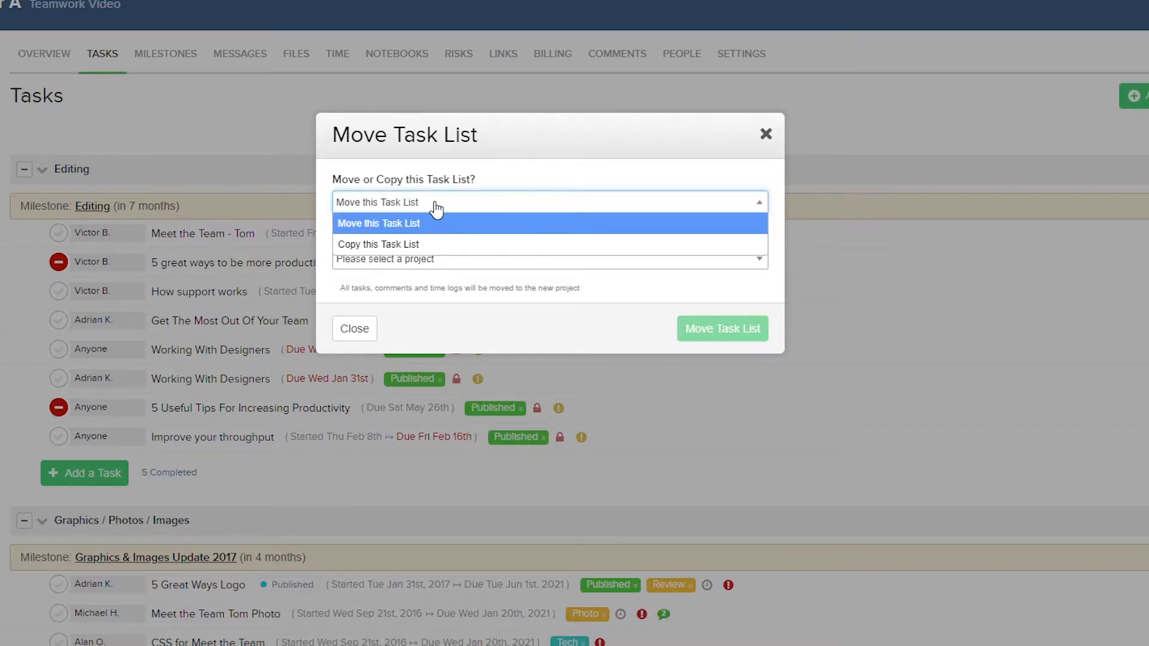
{"action": "left_click", "coordinate": [442, 281]}
{"action": "left_click", "coordinate": [452, 262]}
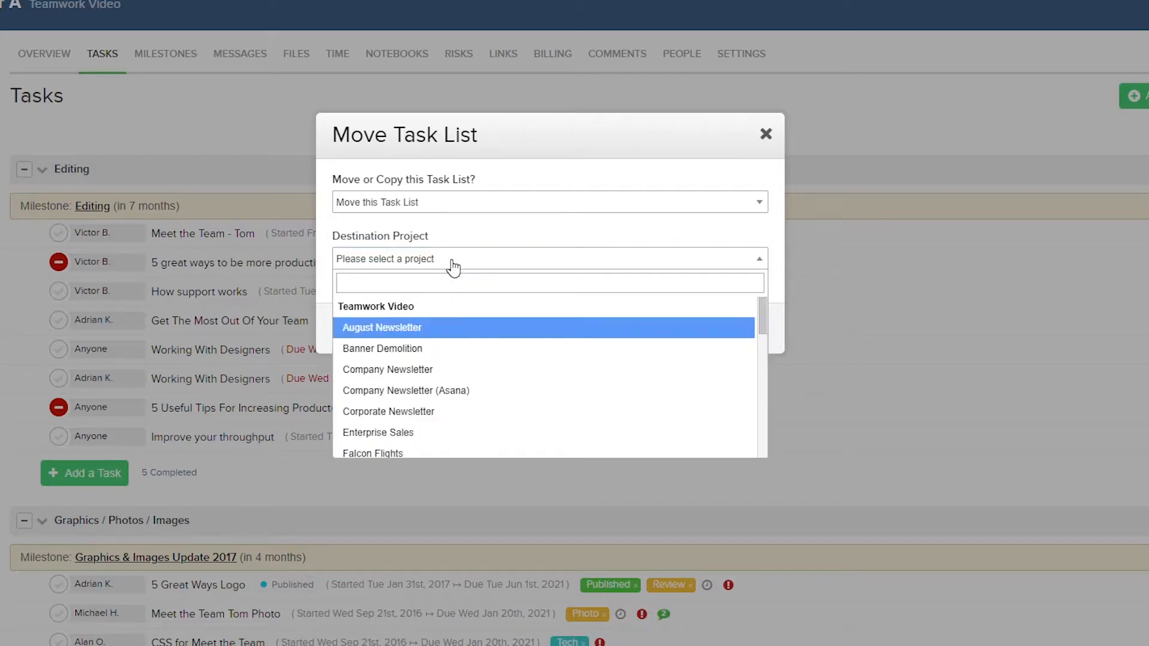
{"action": "left_click", "coordinate": [453, 262]}
{"action": "left_click", "coordinate": [354, 324]}
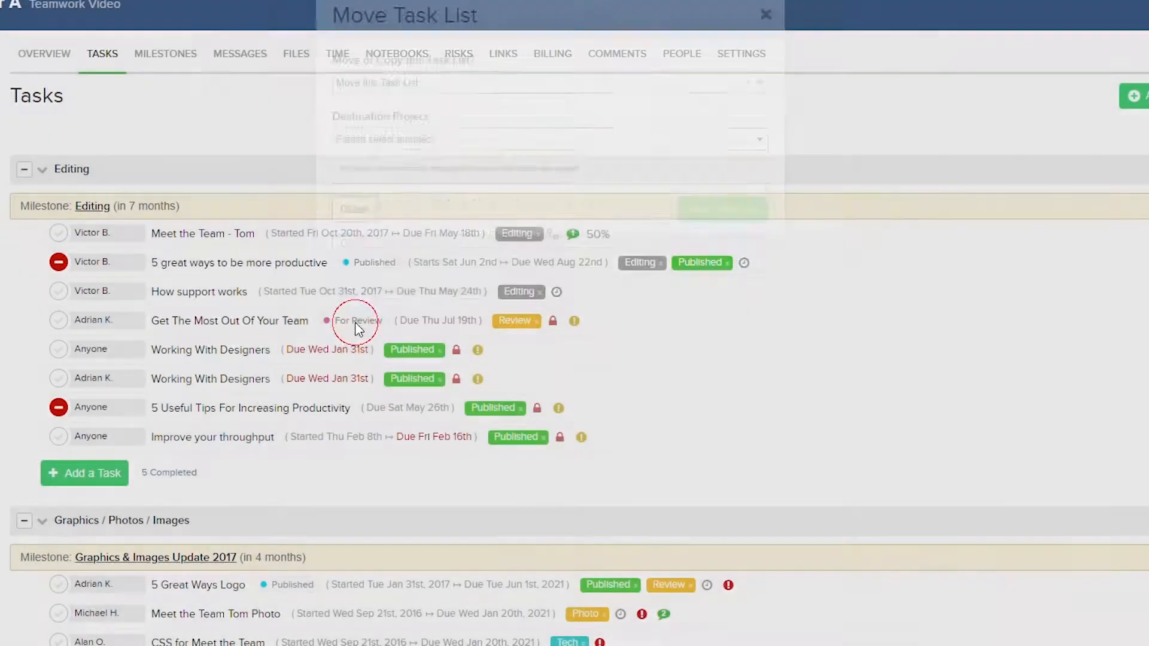
Browse the list's quick sort options and expand its advanced actions
{"action": "left_click", "coordinate": [46, 174]}
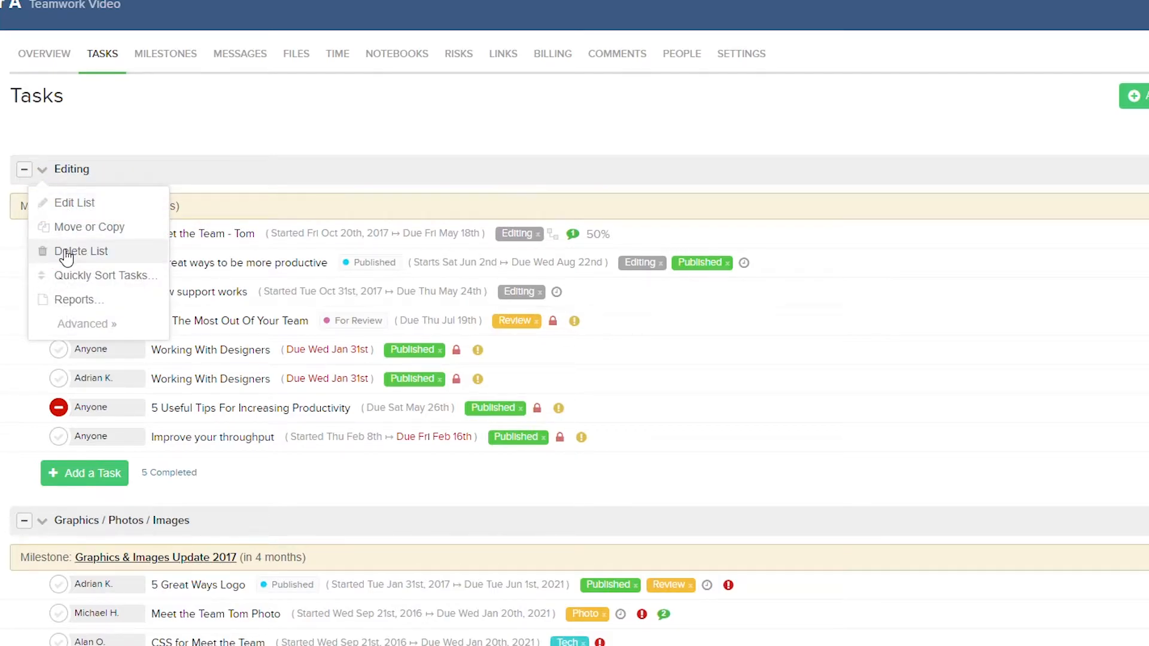
{"action": "mouse_move", "coordinate": [80, 285]}
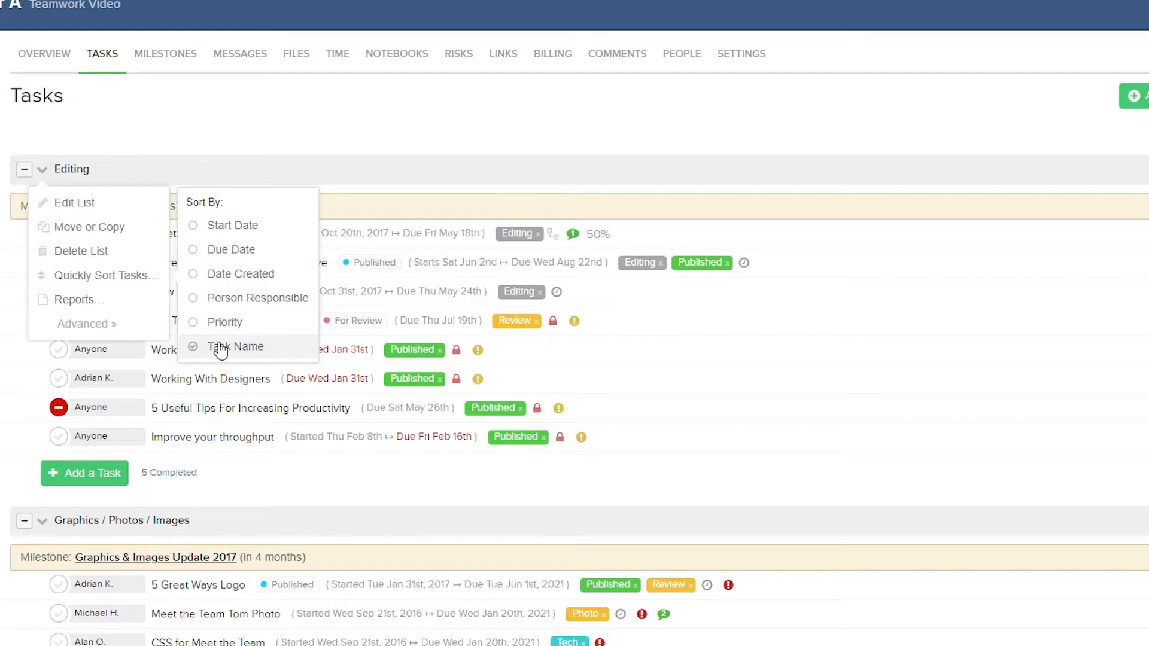
{"action": "mouse_move", "coordinate": [142, 303]}
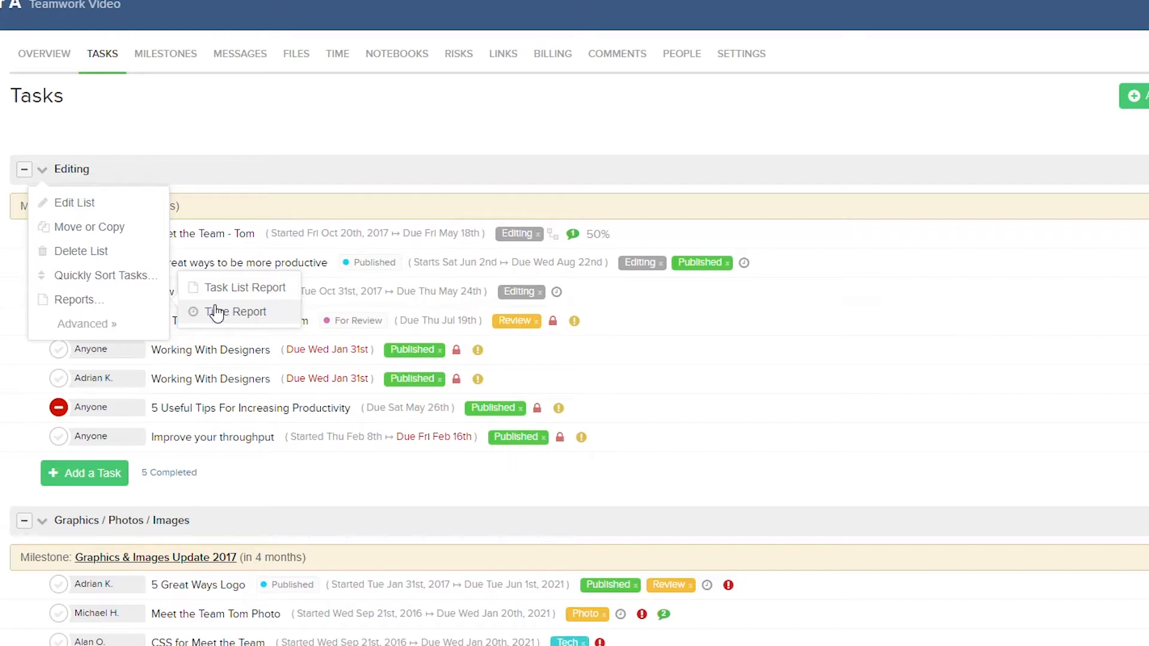
{"action": "left_click", "coordinate": [116, 324]}
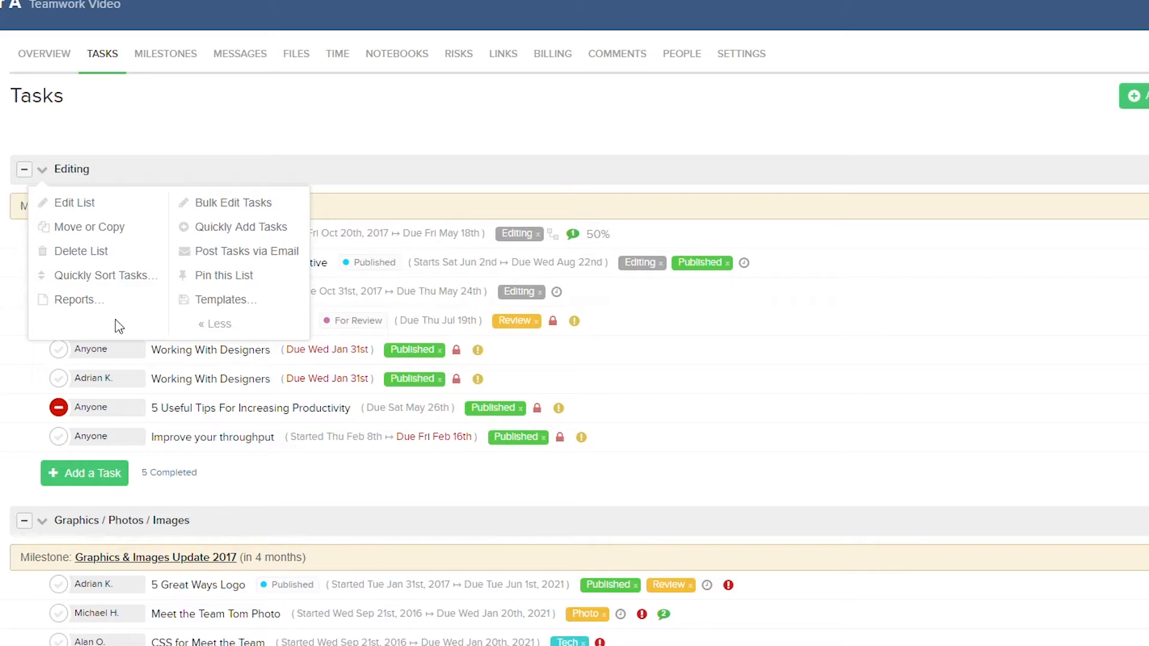
Open Bulk Edit Tasks for the Editing list and set the due date change to Remove All Due Dates
{"action": "left_click", "coordinate": [217, 207]}
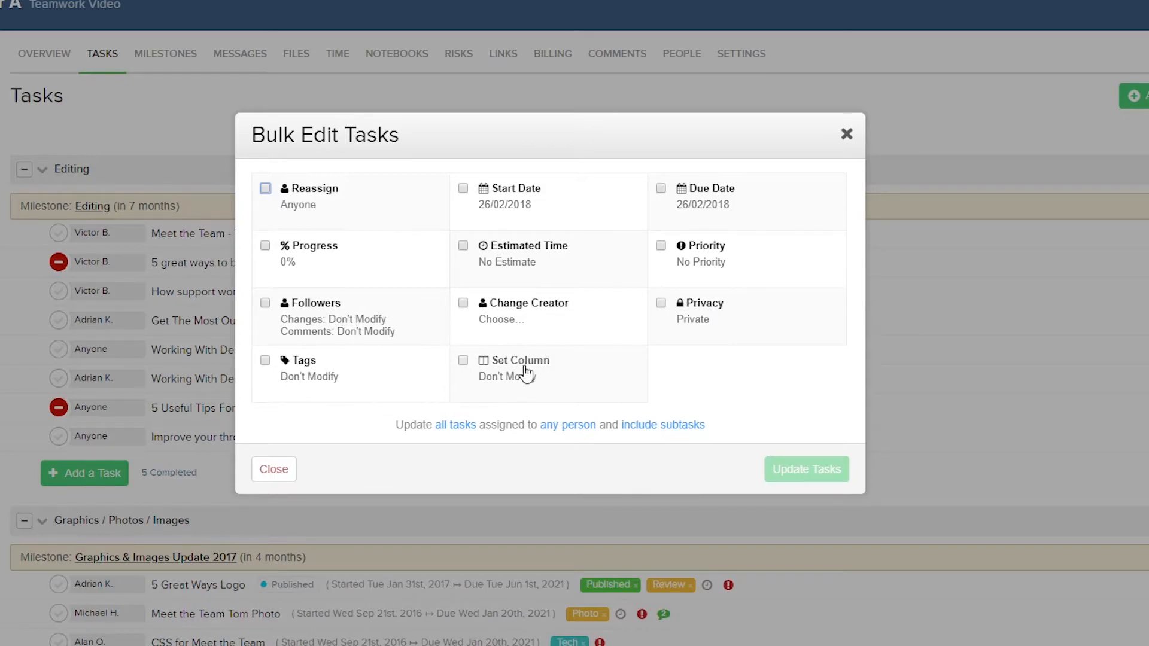
{"action": "left_click", "coordinate": [661, 188]}
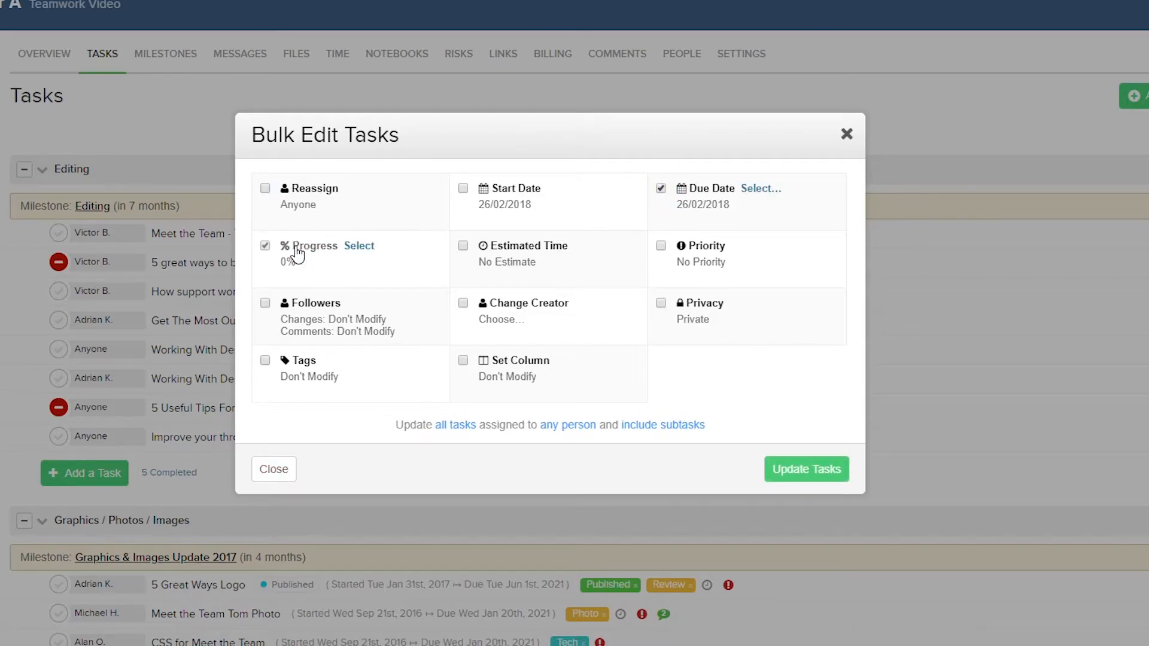
{"action": "left_click", "coordinate": [759, 189]}
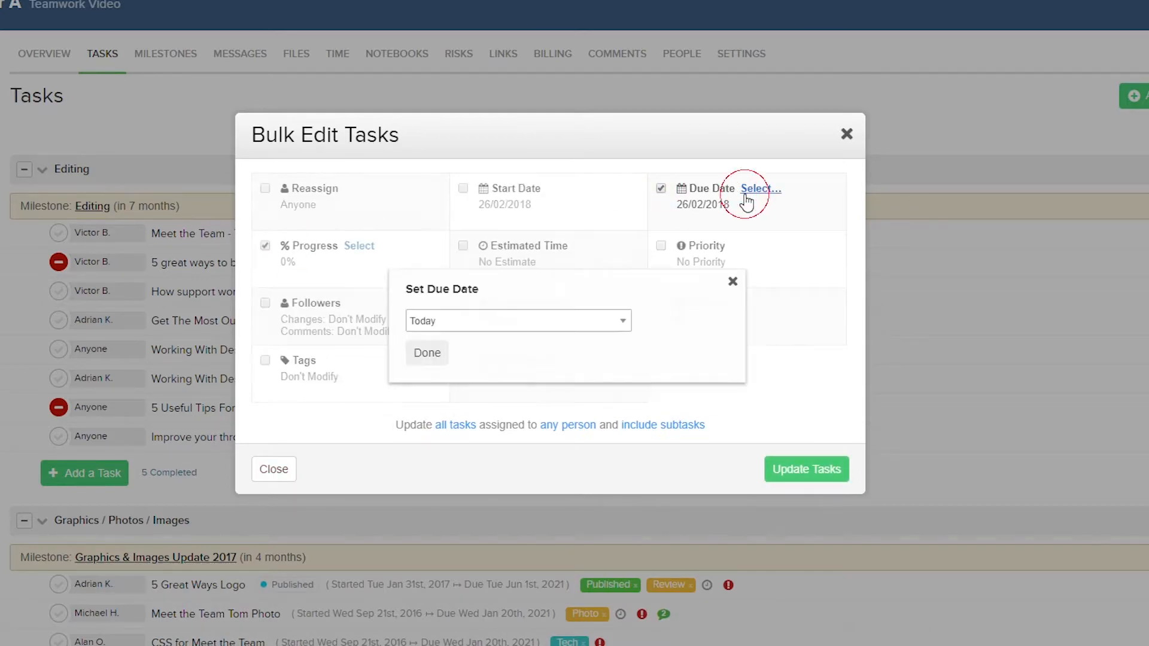
{"action": "left_click", "coordinate": [534, 324]}
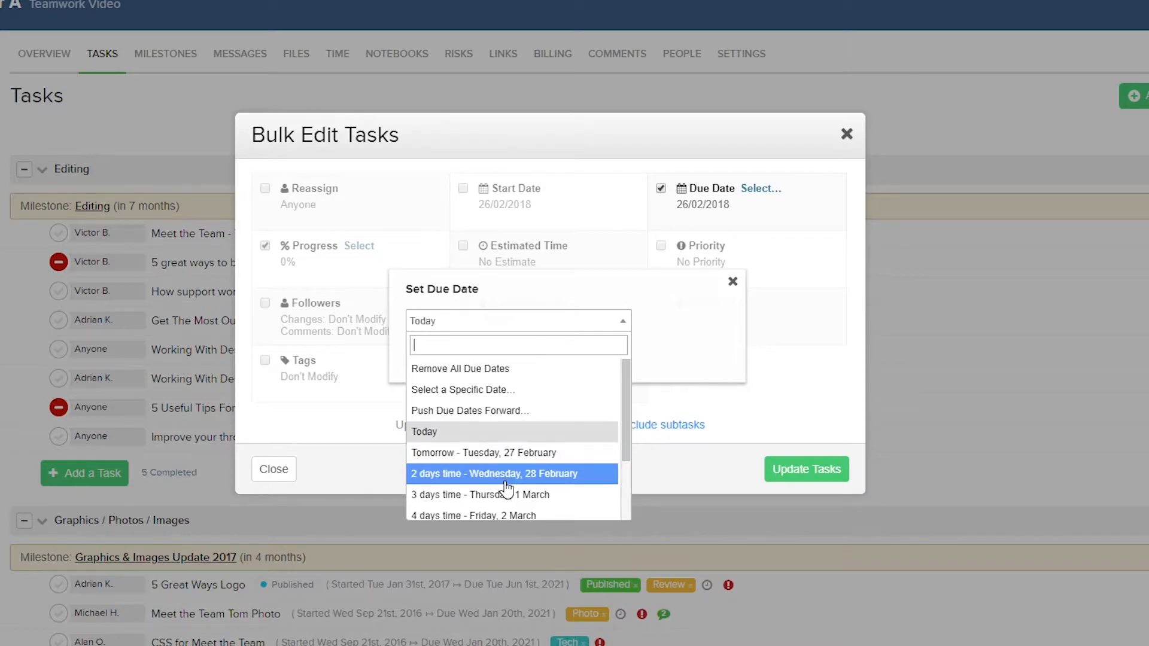
{"action": "left_click", "coordinate": [471, 368]}
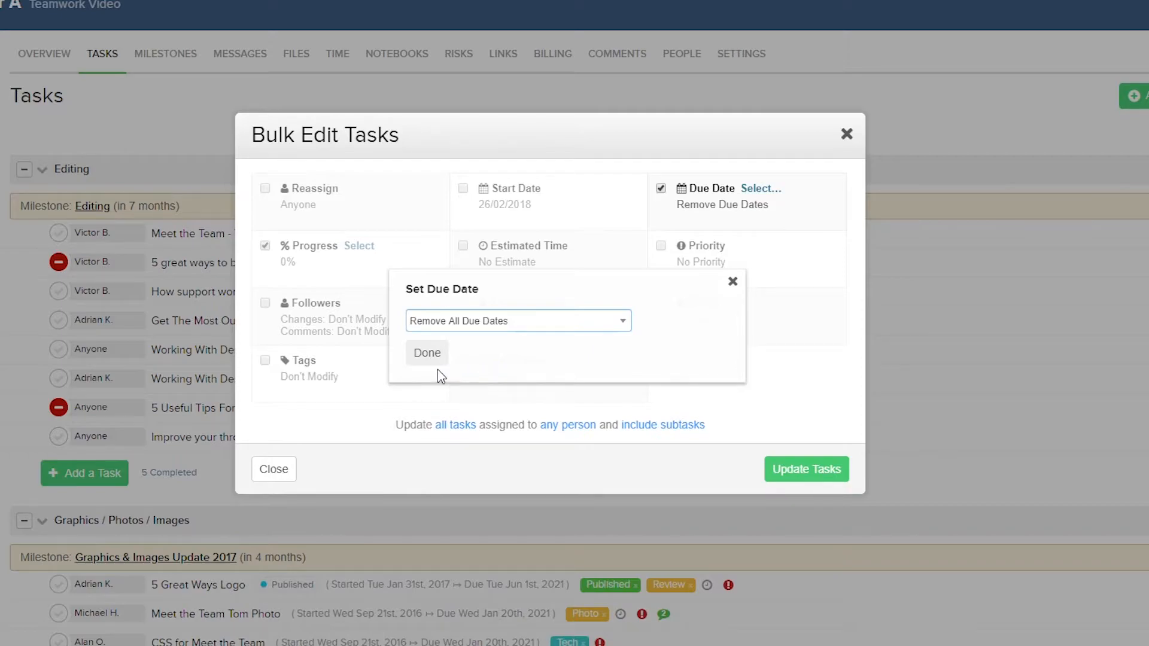
{"action": "left_click", "coordinate": [419, 359]}
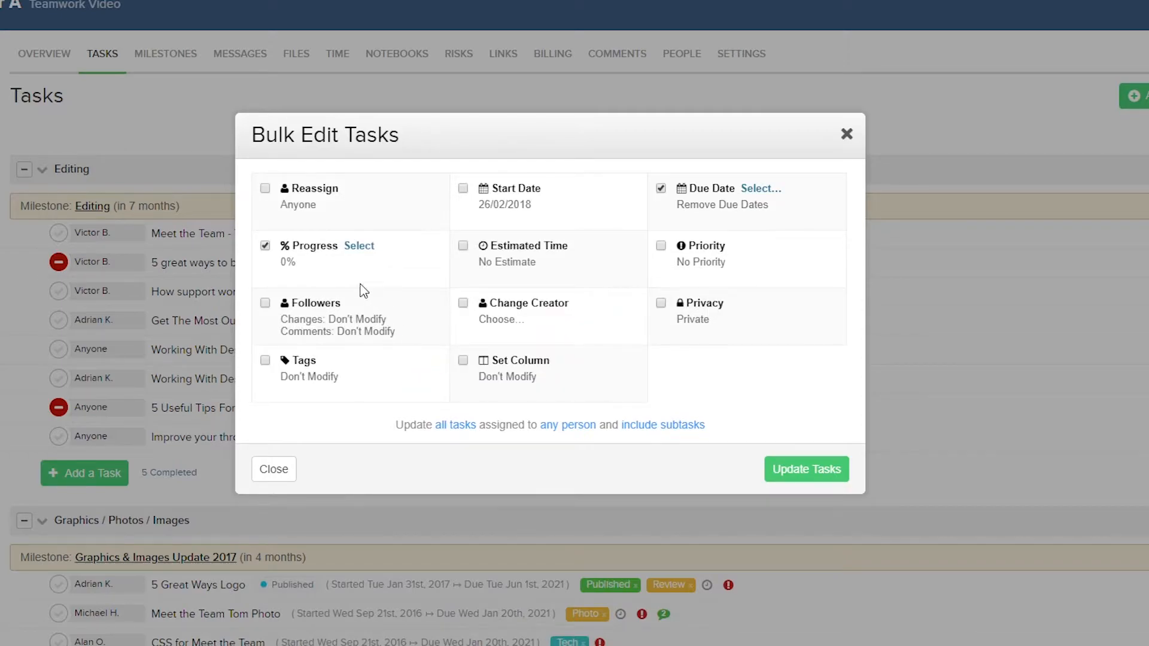
Set the bulk progress to 50% and review which tasks the update can be limited to
{"action": "left_click", "coordinate": [354, 247]}
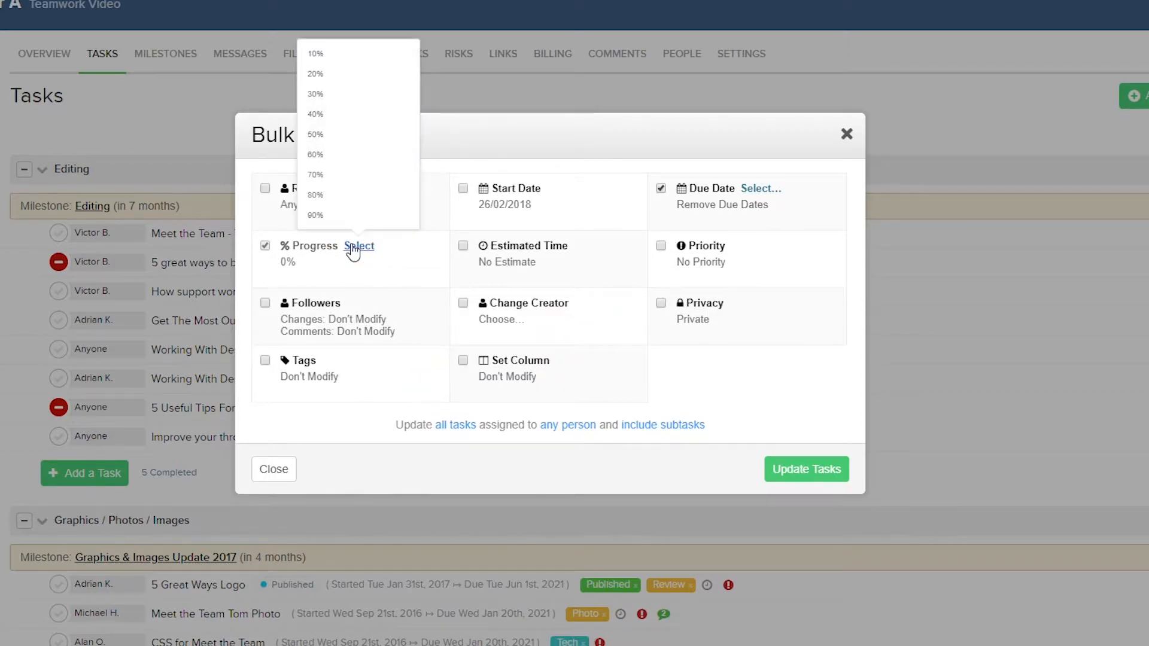
{"action": "left_click", "coordinate": [316, 135]}
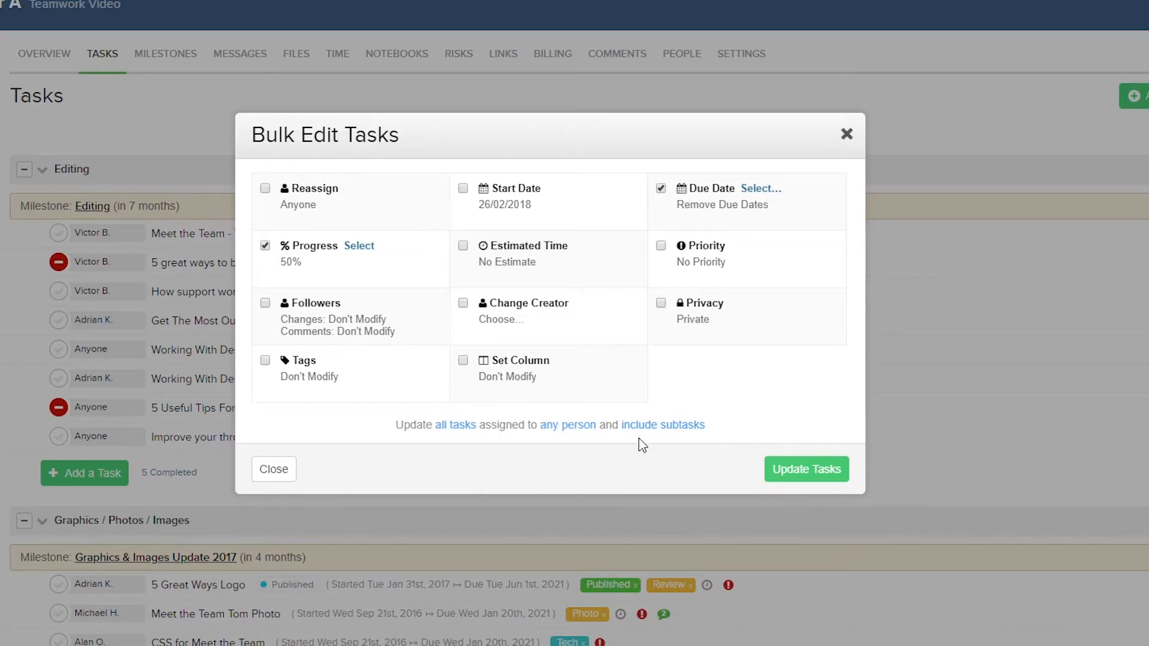
{"action": "left_click", "coordinate": [463, 425]}
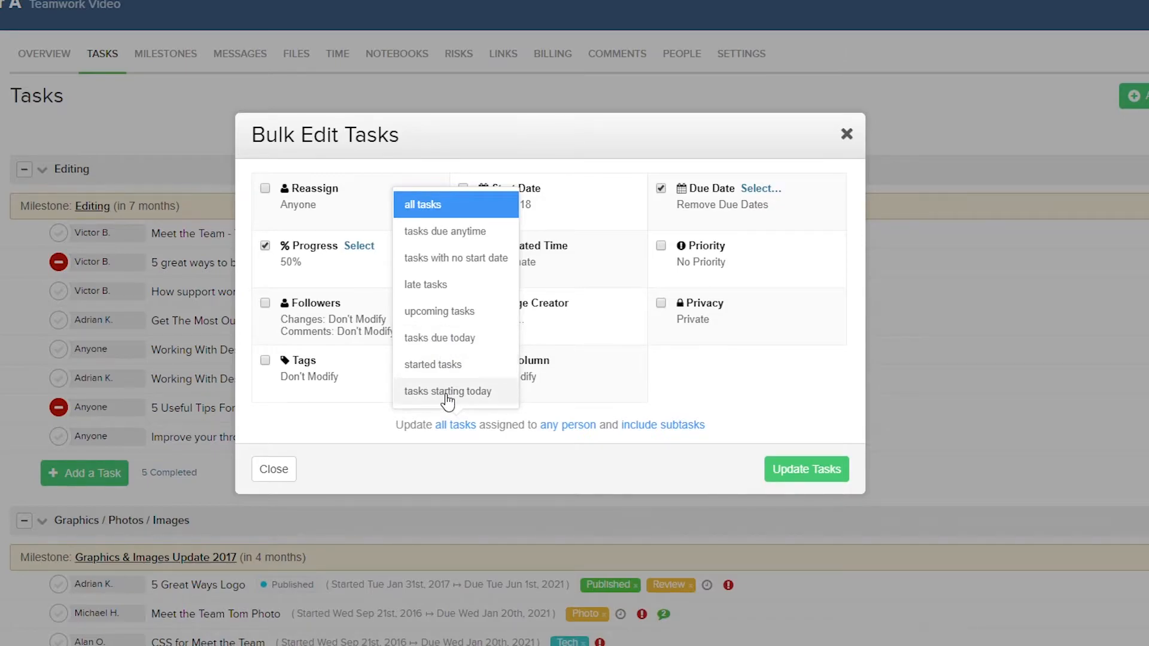
{"action": "left_click", "coordinate": [472, 440]}
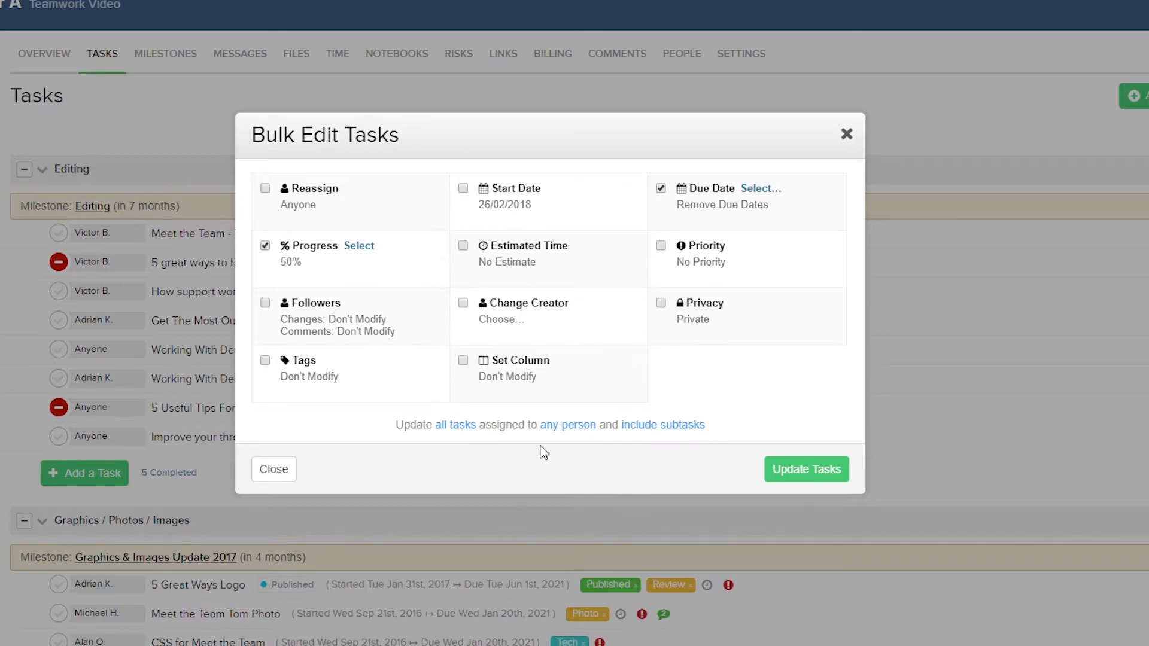
Restrict the bulk edit to one team member's tasks, switch to skipping subtasks, and apply the update
{"action": "left_click", "coordinate": [570, 437]}
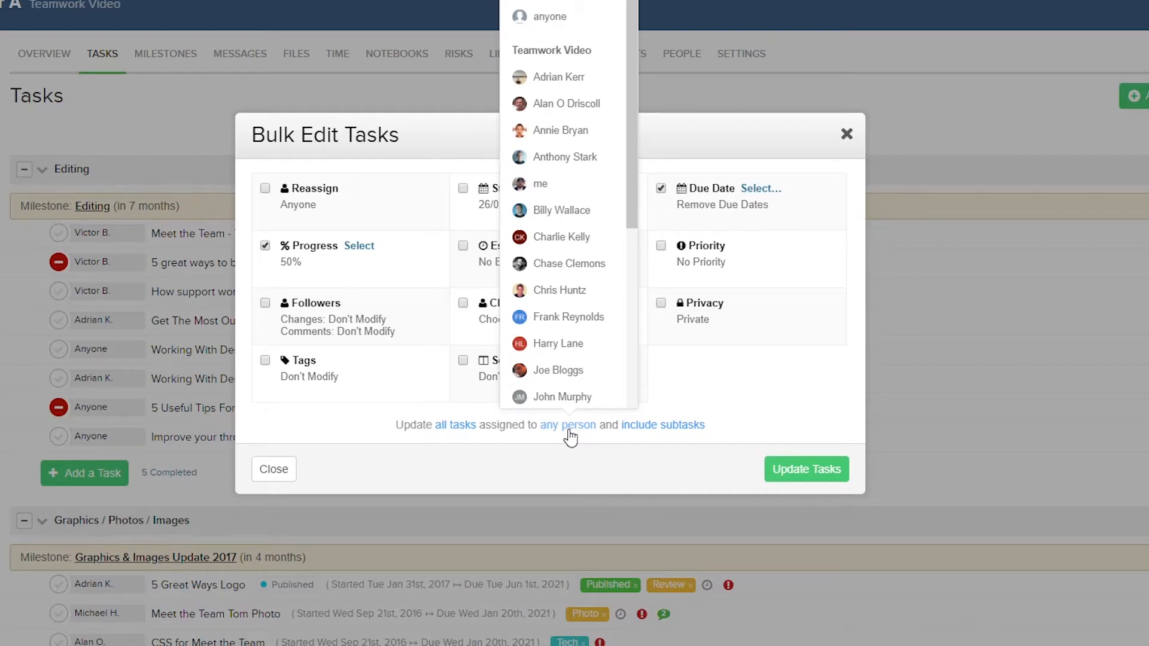
{"action": "left_click", "coordinate": [553, 77]}
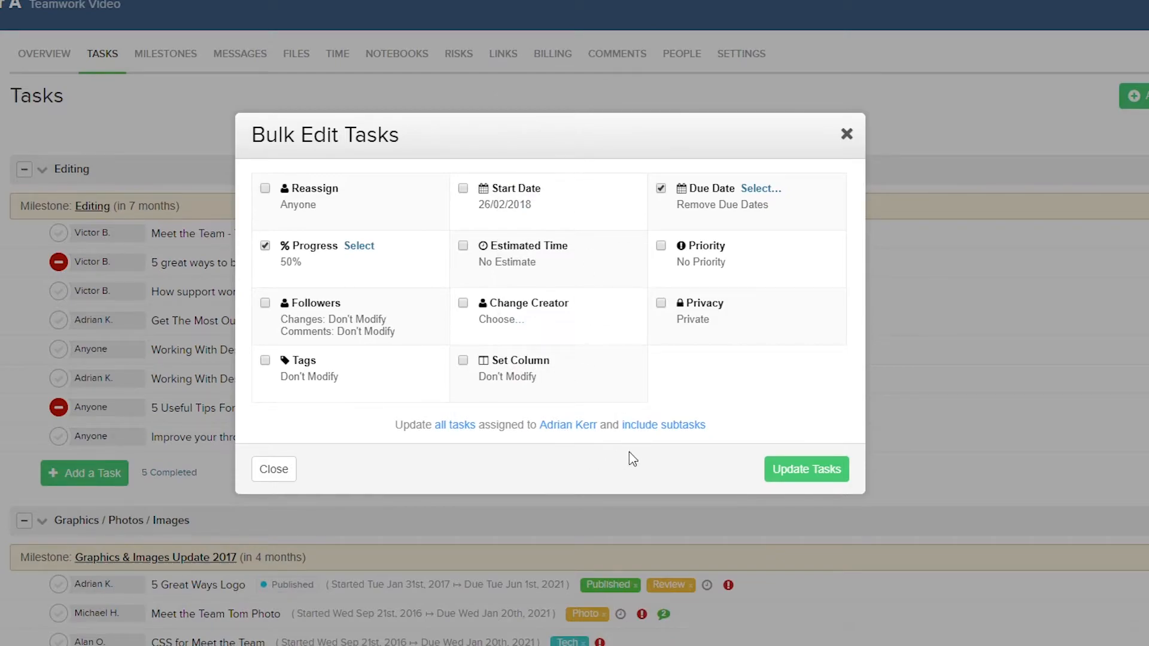
{"action": "left_click", "coordinate": [664, 431]}
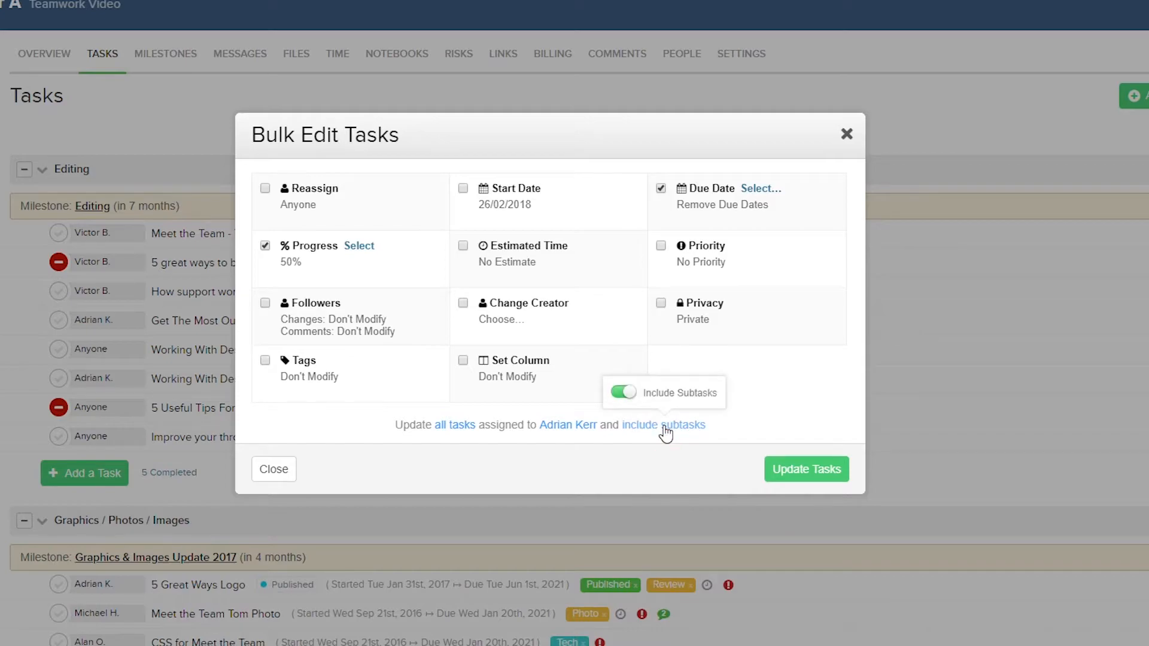
{"action": "left_click", "coordinate": [631, 398]}
{"action": "left_click", "coordinate": [617, 450]}
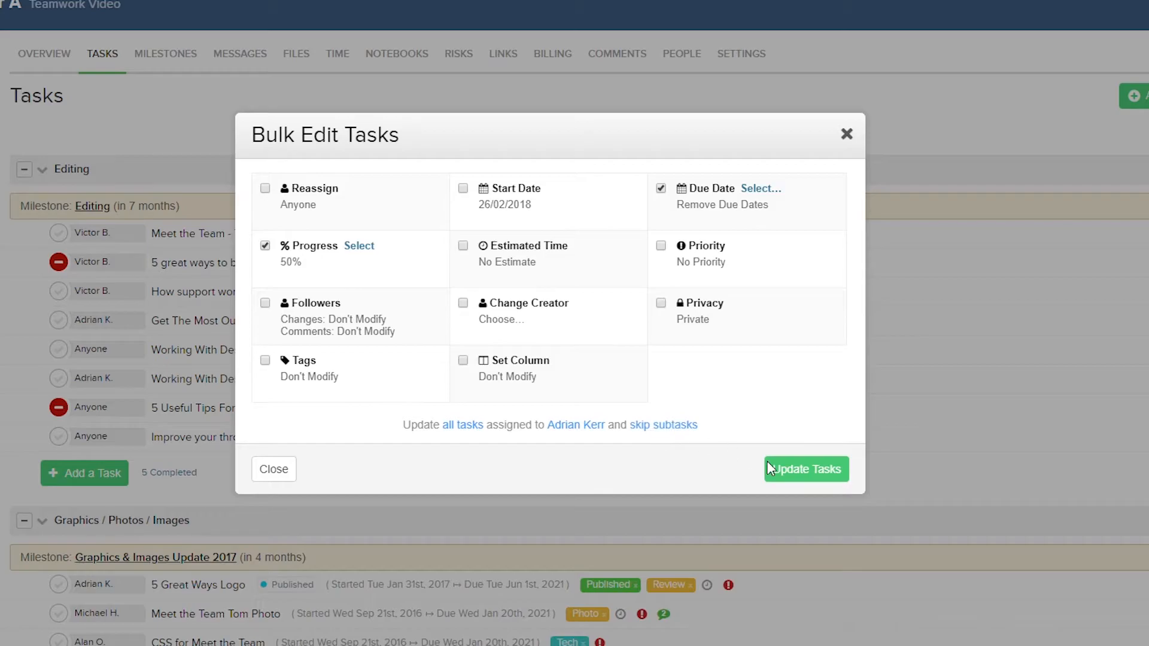
{"action": "left_click", "coordinate": [807, 477]}
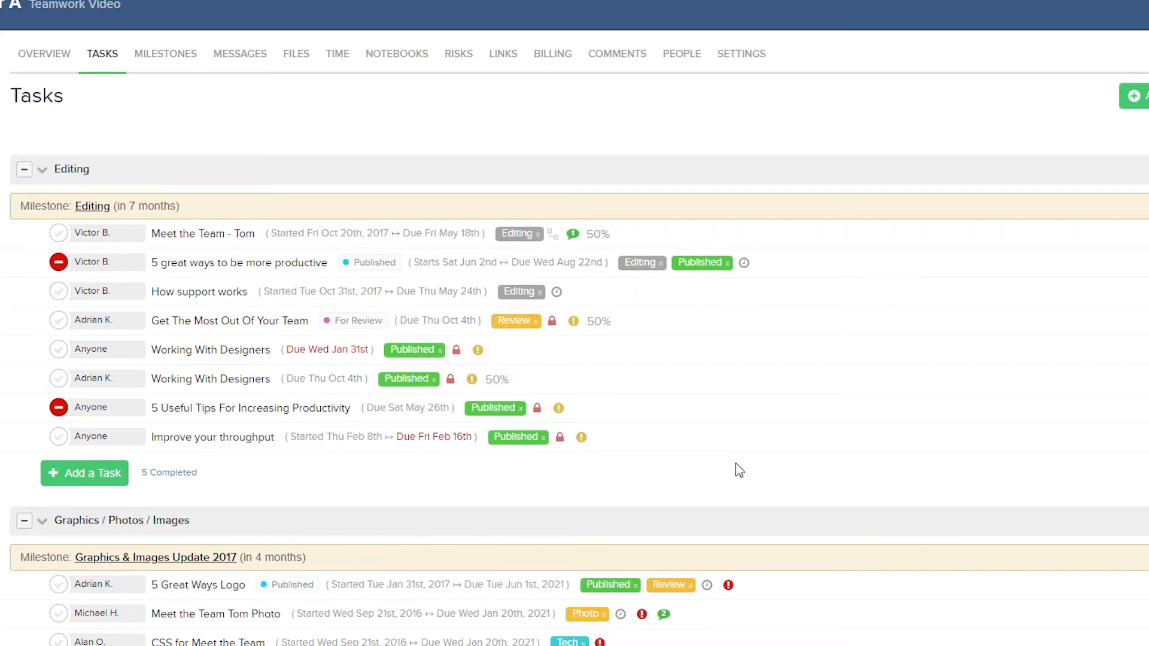
Quickly add tasks to the Editing list by pasting 'Welcome To The Newsletter' and '5 Tips For Improving Your Content'
{"action": "left_click", "coordinate": [43, 171]}
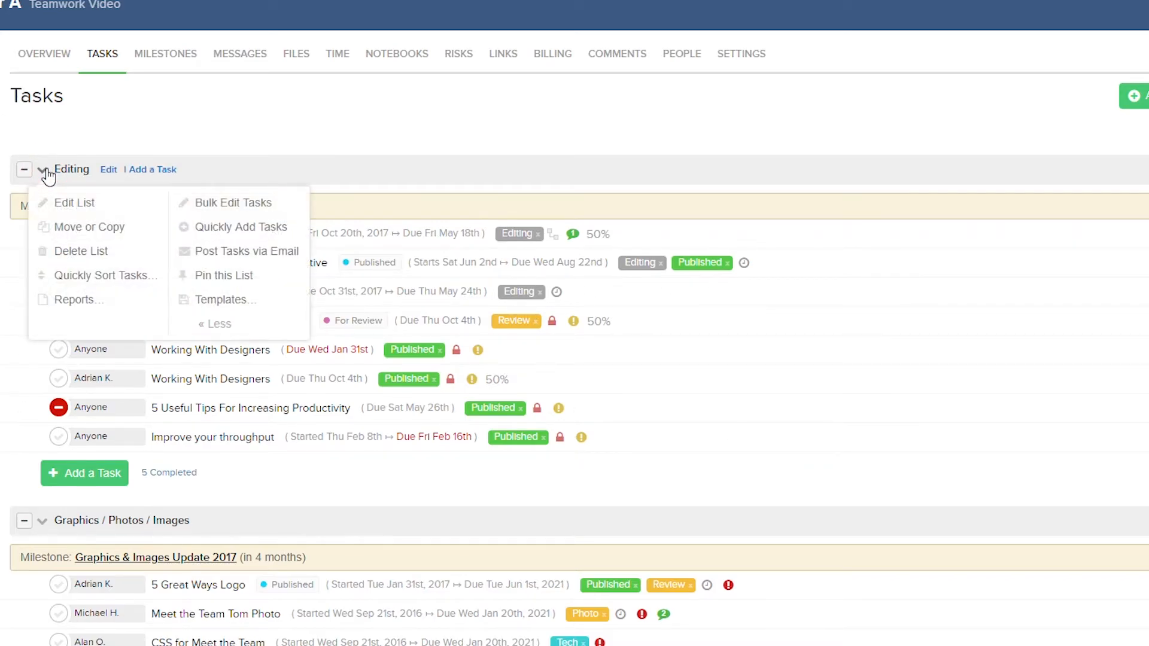
{"action": "left_click", "coordinate": [206, 228]}
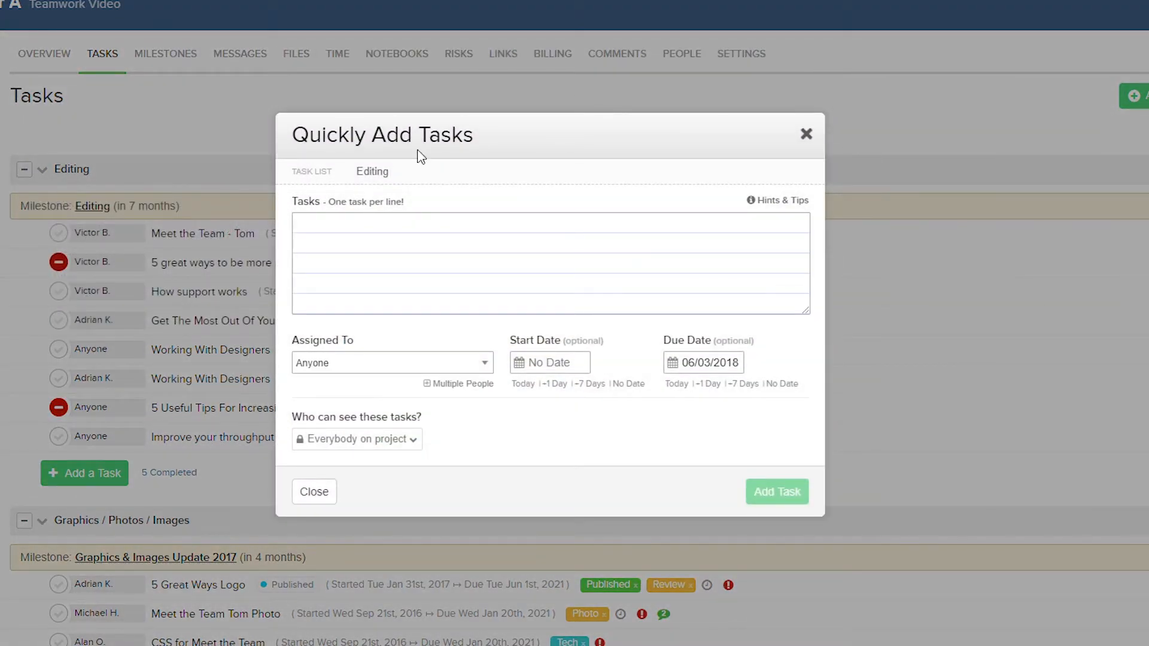
{"action": "left_click", "coordinate": [380, 224]}
{"action": "mouse_move", "coordinate": [769, 208]}
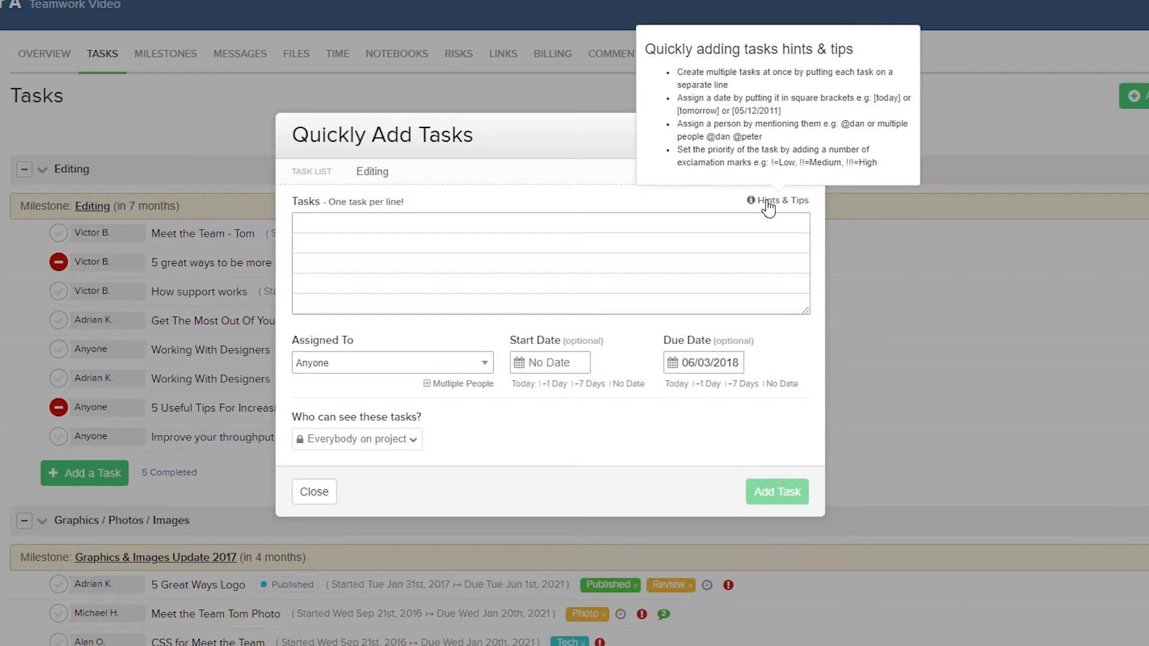
{"action": "left_click", "coordinate": [714, 227]}
{"action": "type", "text": "Welcome To The Newsletter 5 Tips For Improving Your Content"}
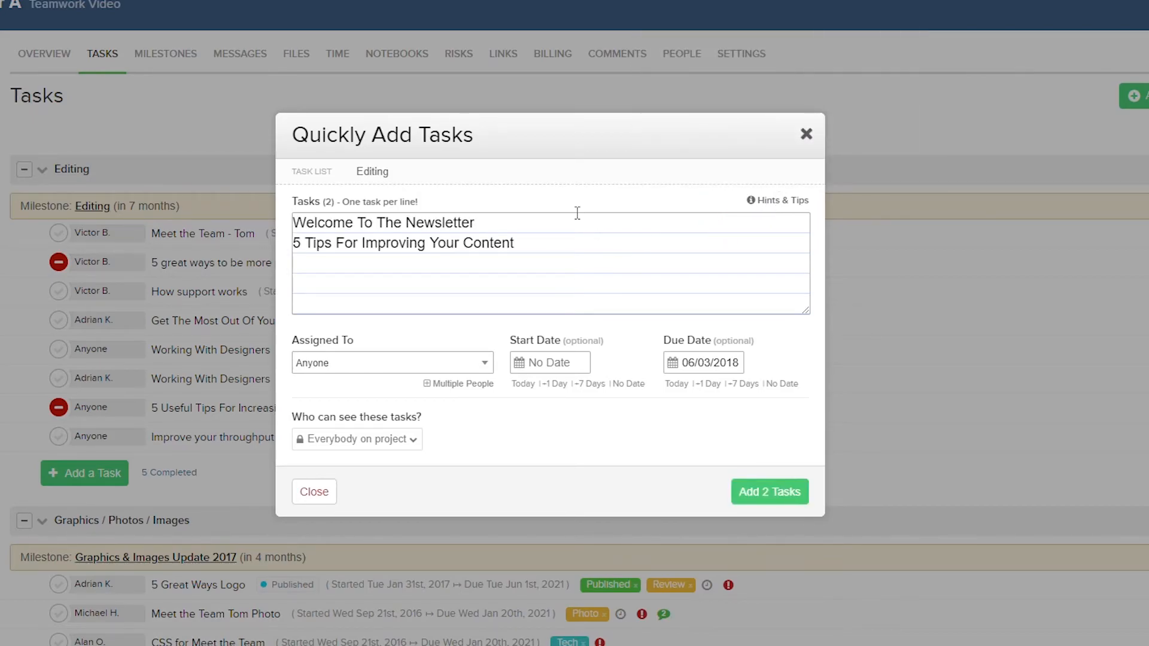
Review the assignee, start date, due date and visibility options, then add the two tasks
{"action": "left_click", "coordinate": [446, 364]}
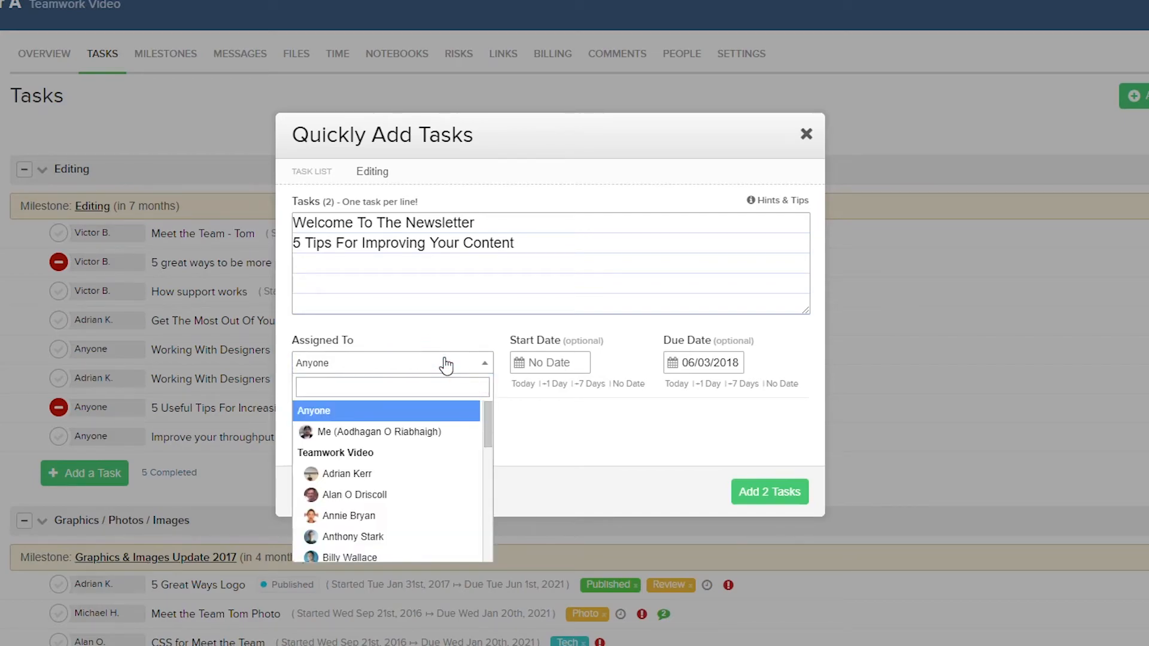
{"action": "left_click", "coordinate": [558, 363]}
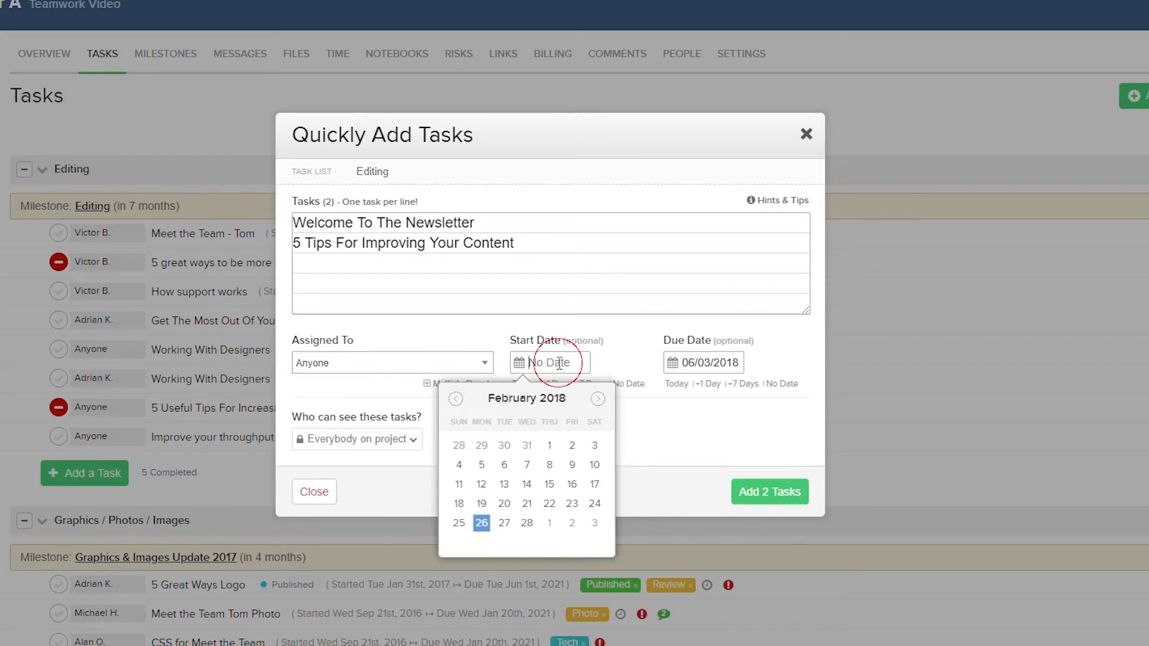
{"action": "left_click", "coordinate": [698, 362]}
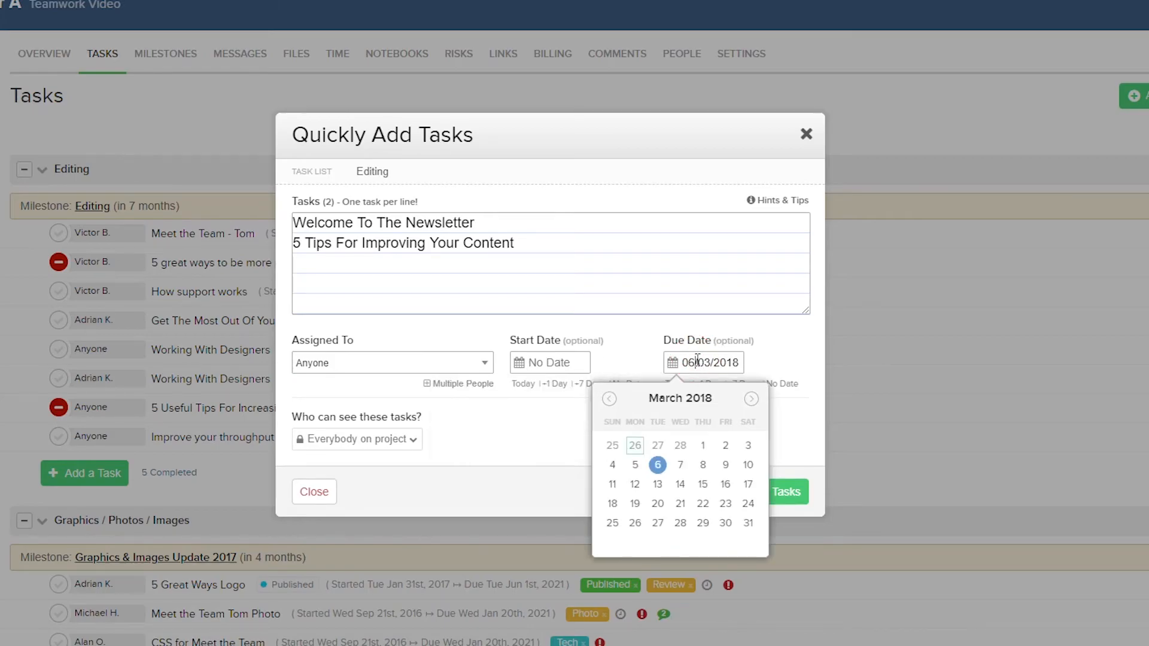
{"action": "left_click", "coordinate": [415, 440]}
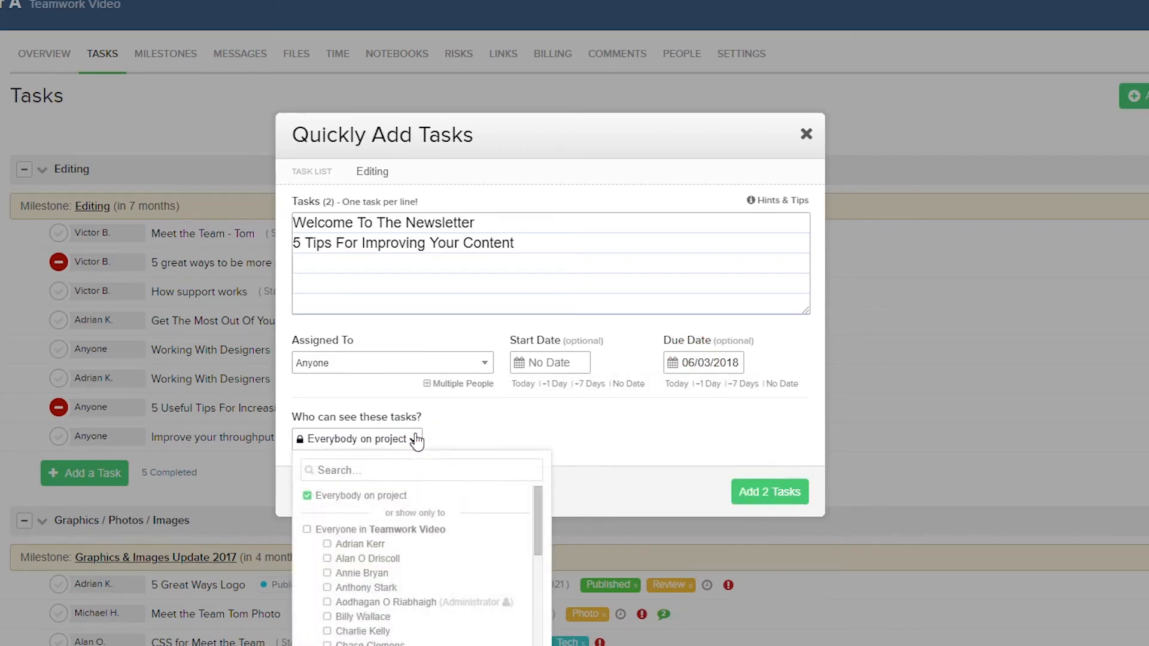
{"action": "left_click", "coordinate": [755, 491]}
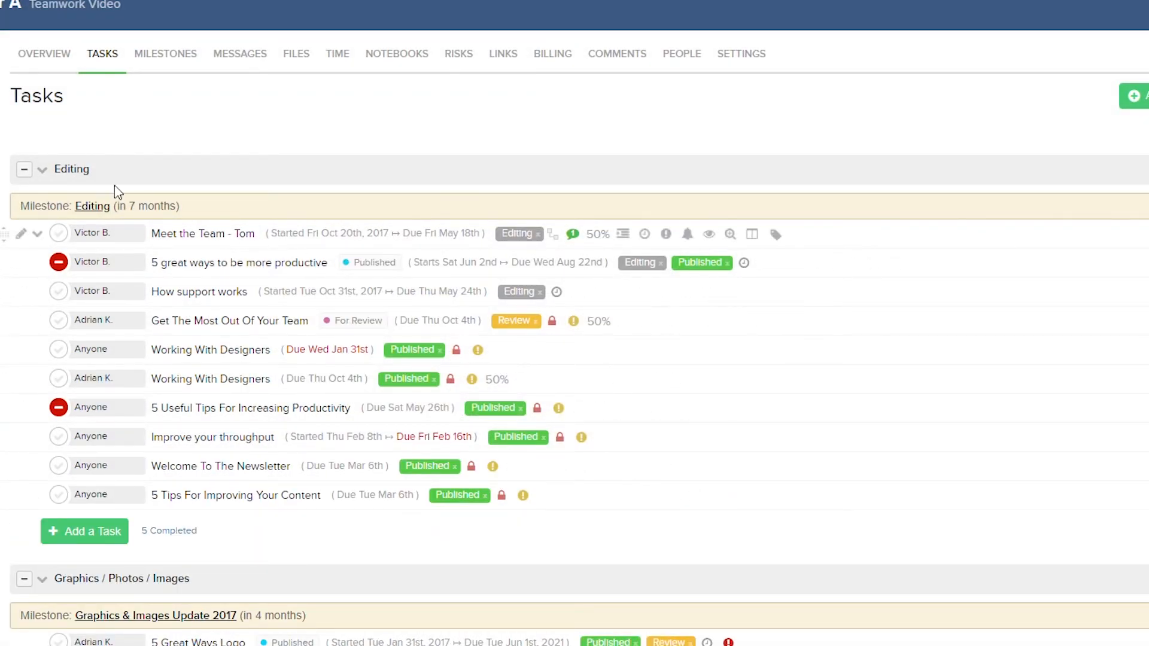
Save the Editing list as a template named Editing, checking its description and options
{"action": "left_click", "coordinate": [41, 171]}
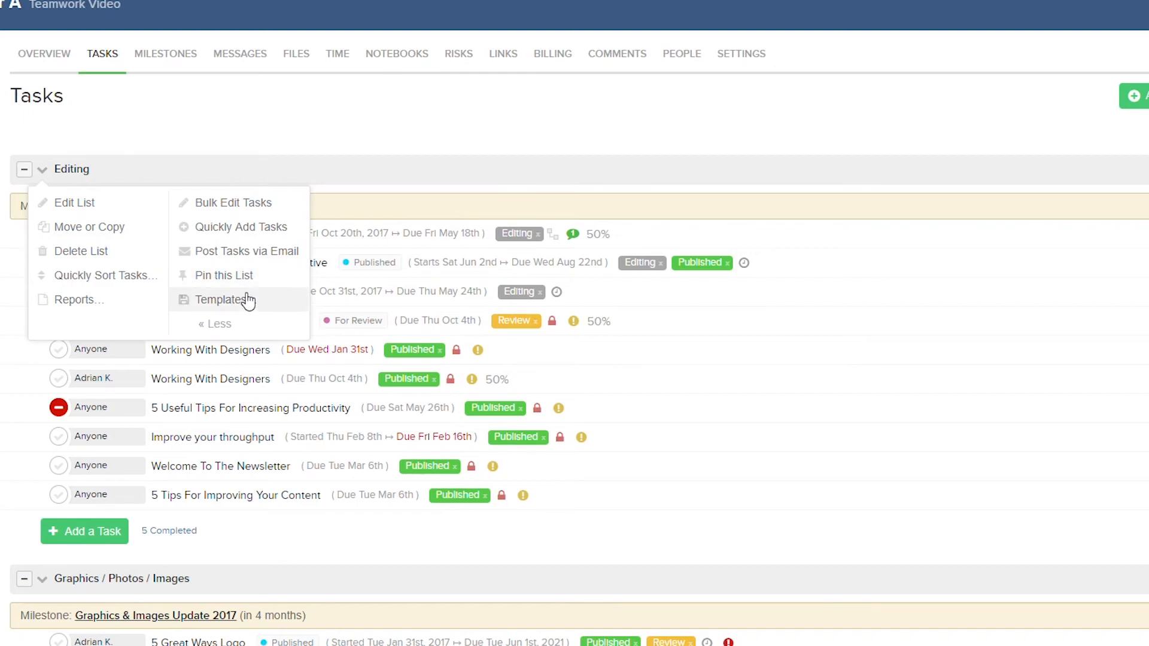
{"action": "mouse_move", "coordinate": [248, 301]}
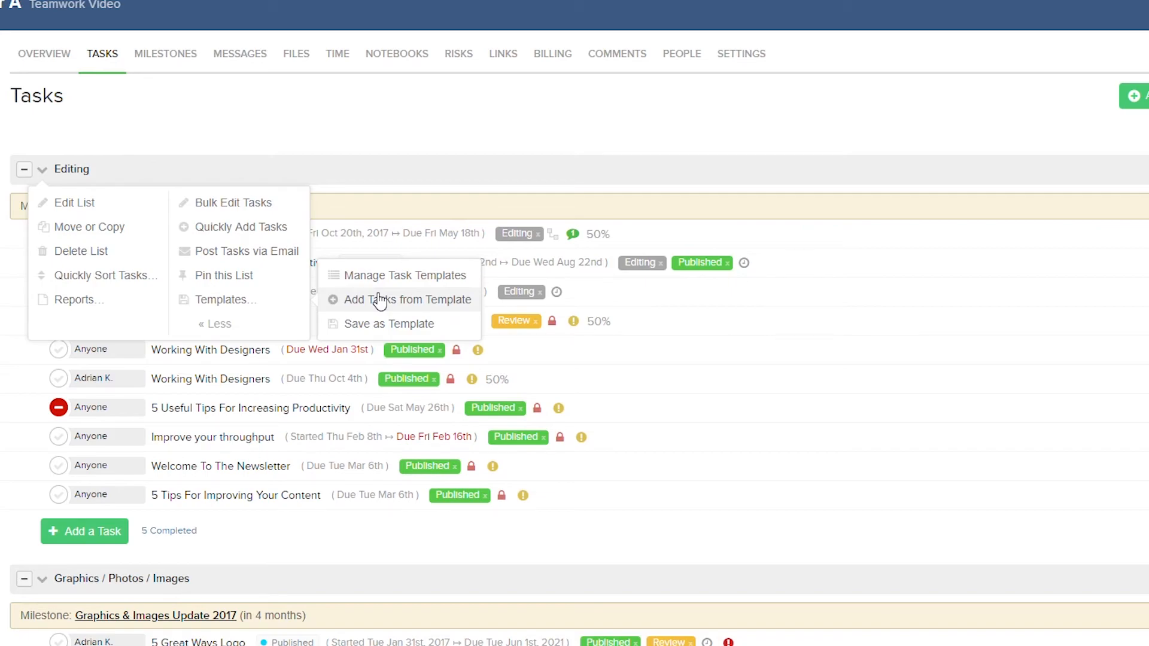
{"action": "left_click", "coordinate": [388, 326]}
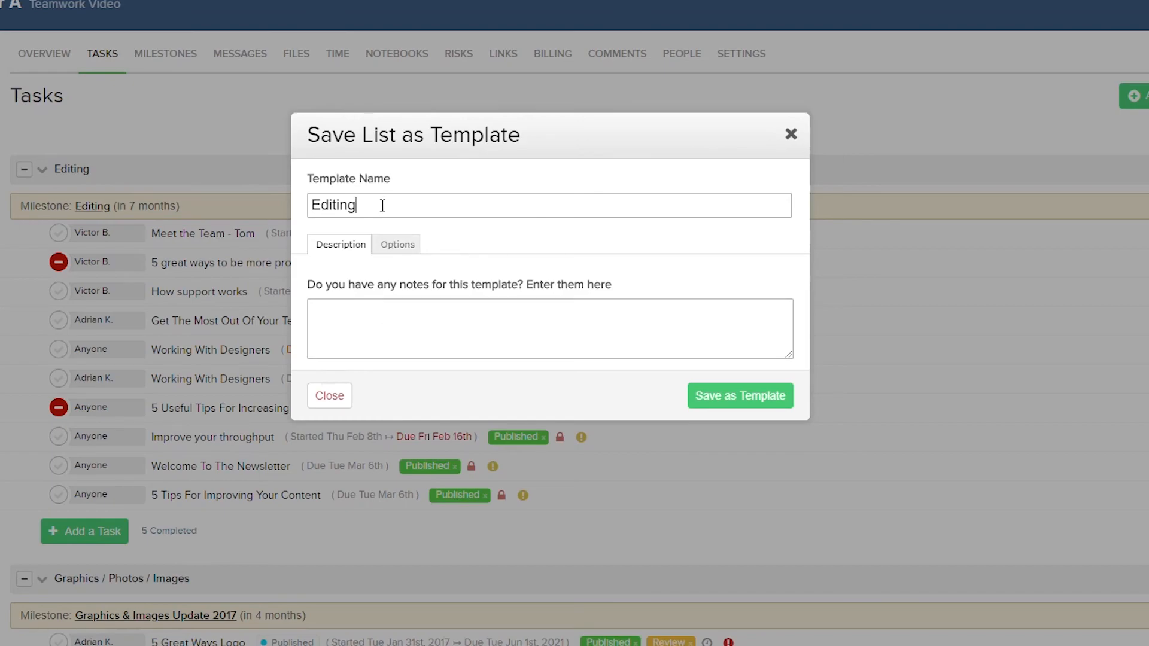
{"action": "left_click", "coordinate": [366, 331]}
{"action": "left_click", "coordinate": [399, 246]}
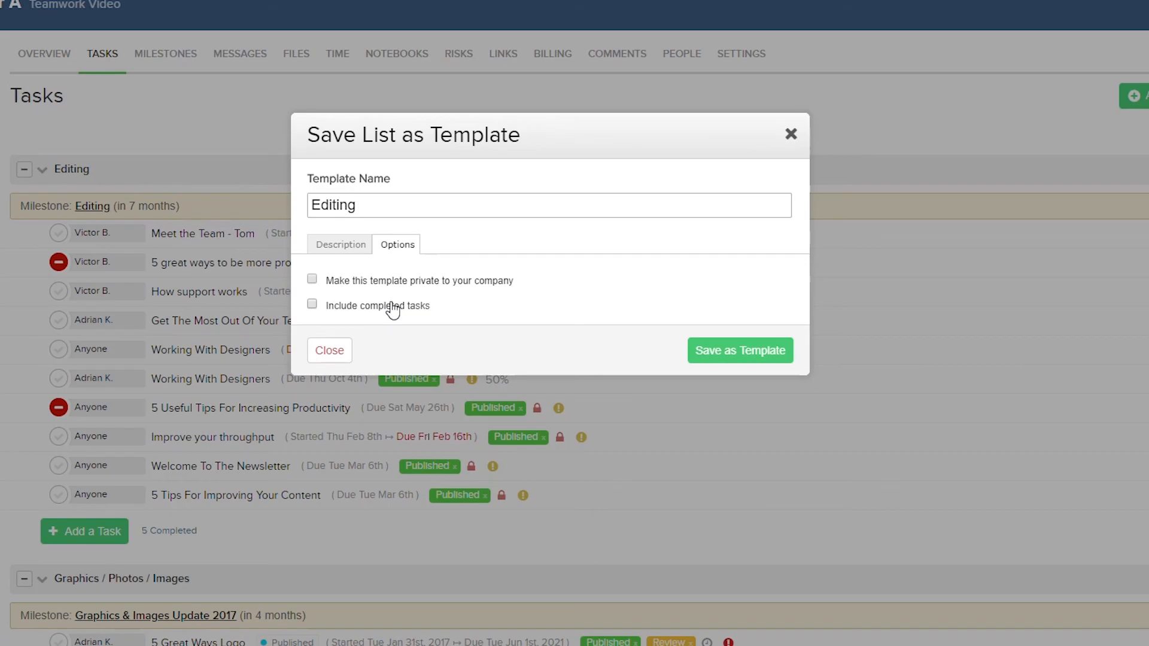
{"action": "left_click", "coordinate": [730, 353]}
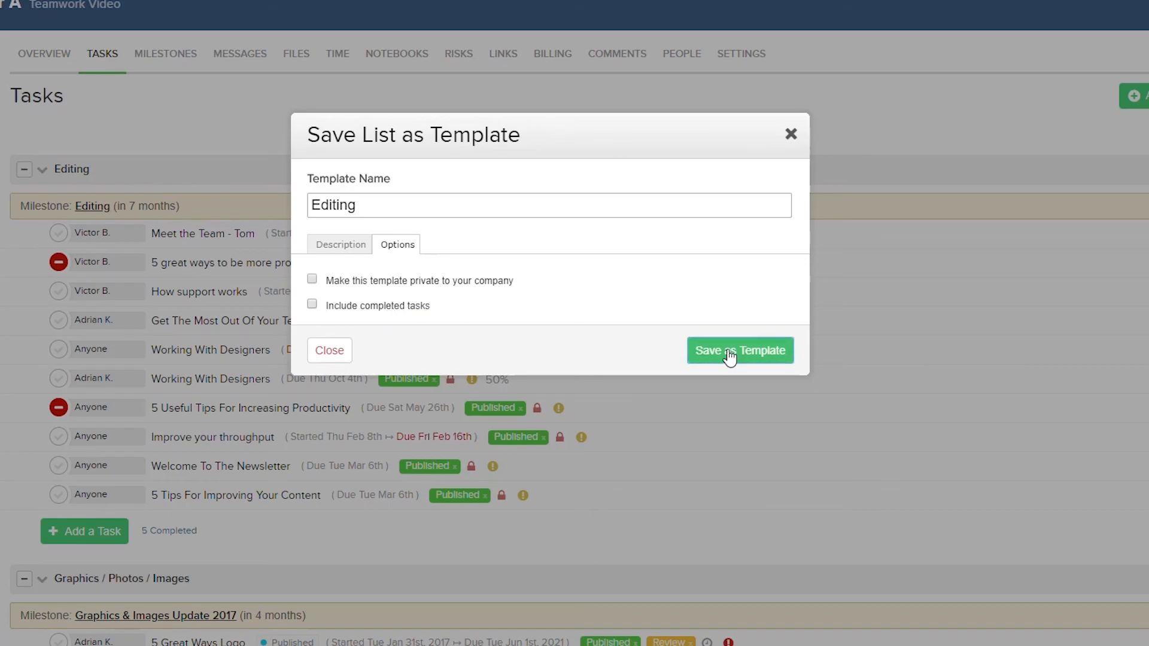